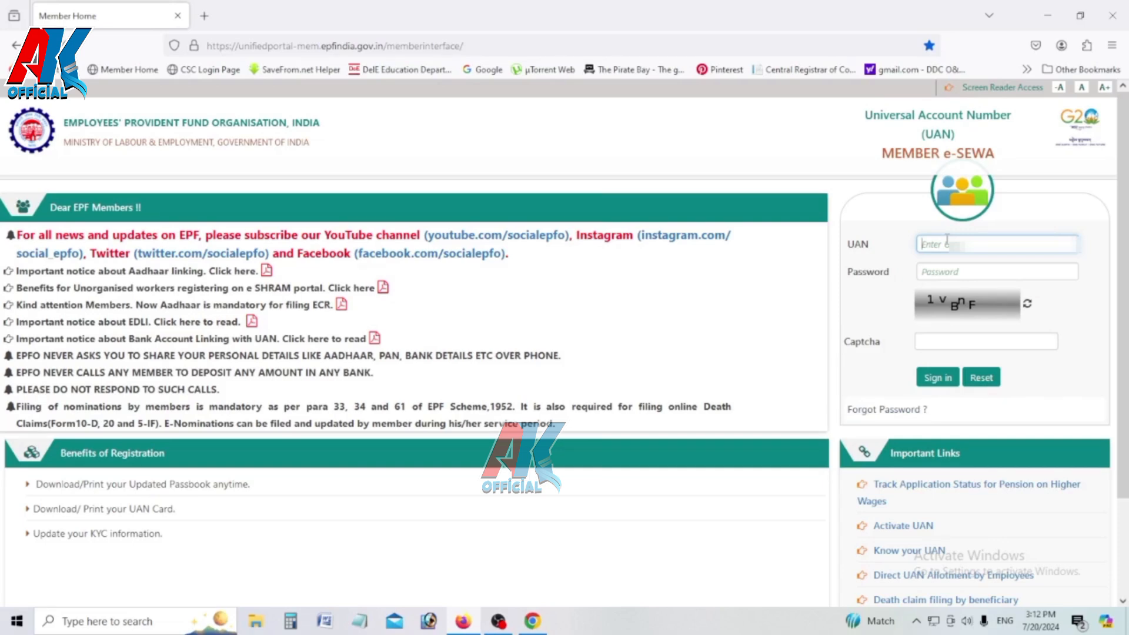
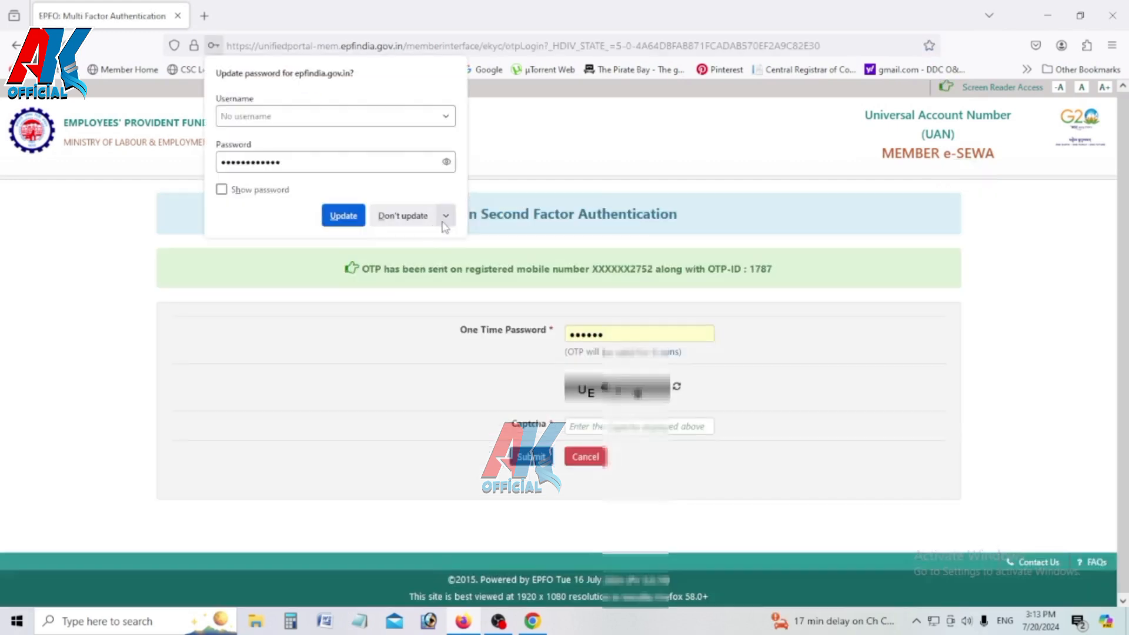
Step: Sign in with the UAN, password and captcha, then enter the one-time password and second captcha
left_click(428, 215)
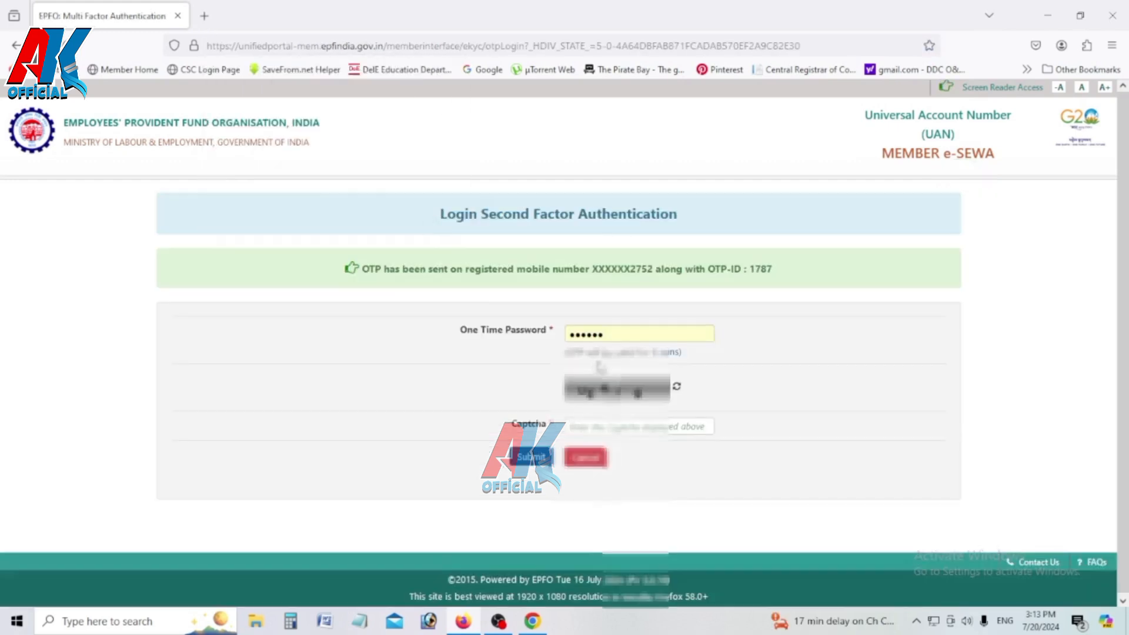
left_click(610, 429)
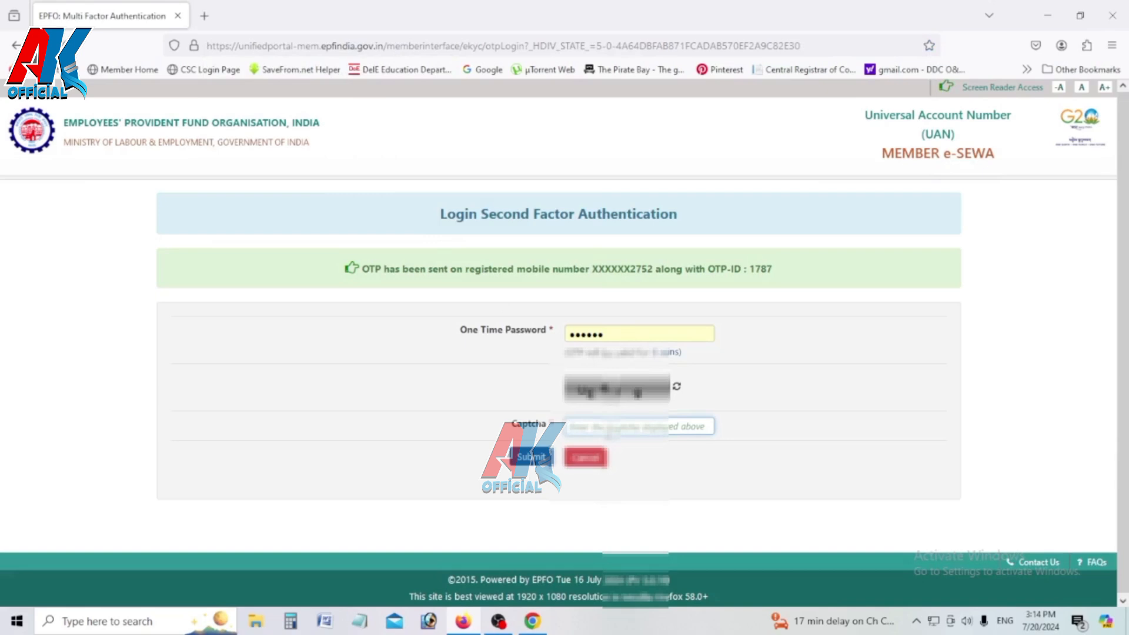
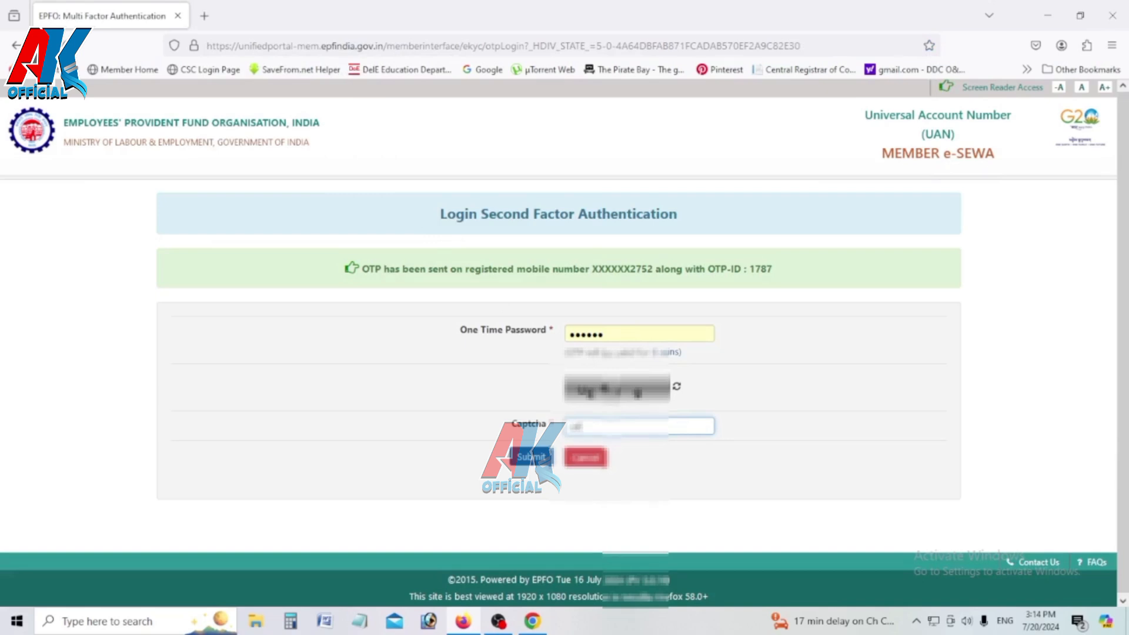
left_click(637, 339)
key("BackSpace")
key("BackSpace")
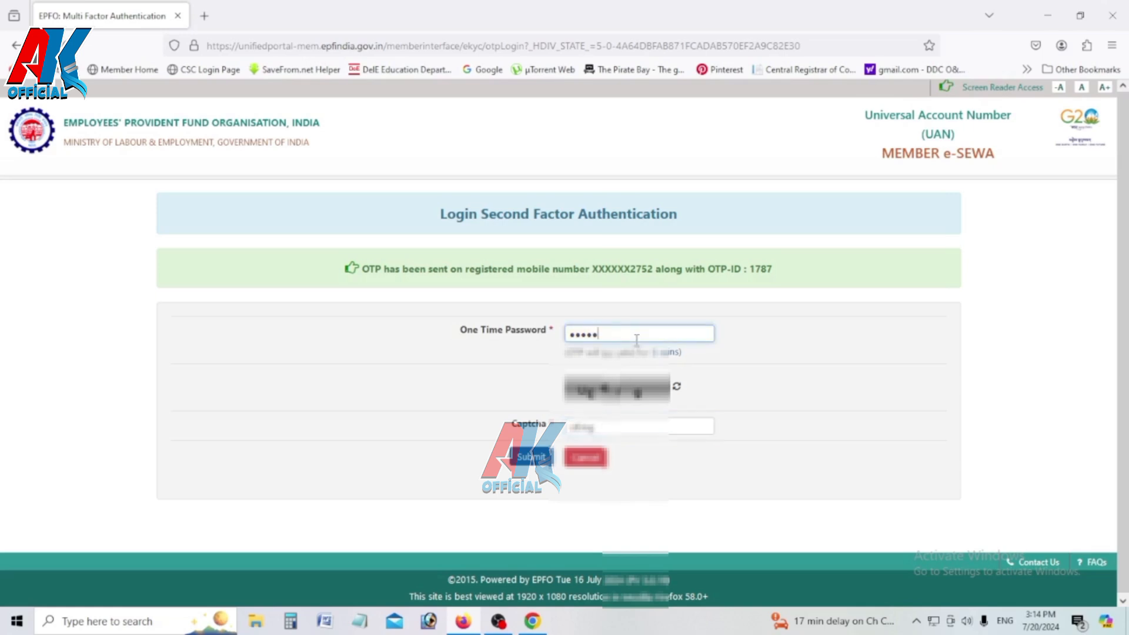
key("BackSpace")
key("BackSpace")
key("BackSpace")
key("BackSpace")
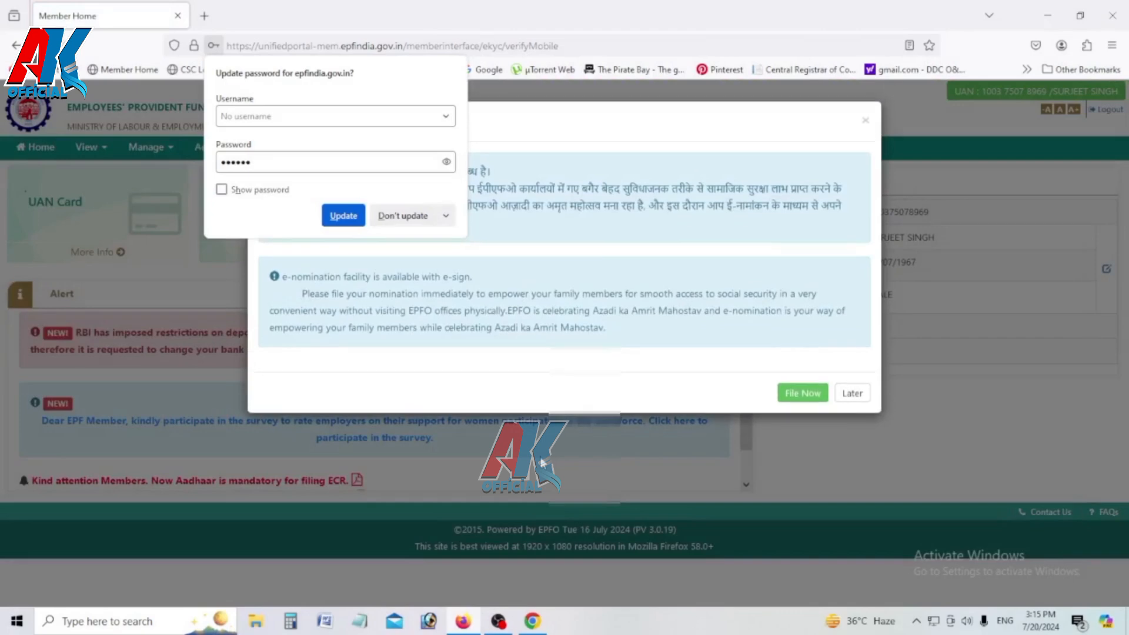
Step: Choose Later on the e-nomination reminder and go to Manage > E-Nomination
left_click(847, 397)
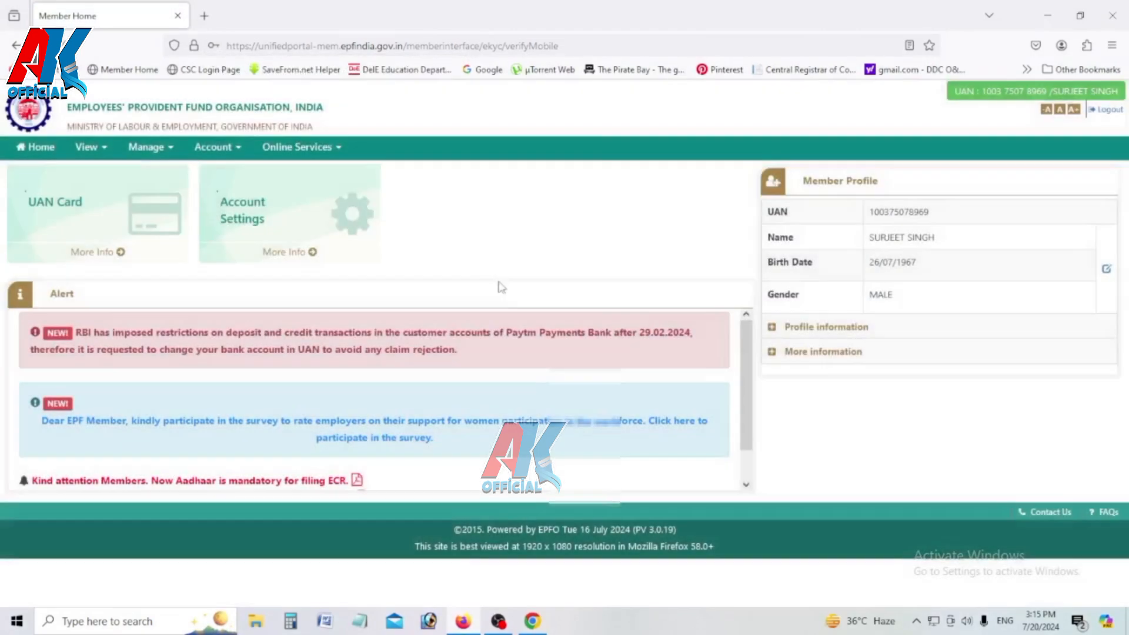
left_click(157, 152)
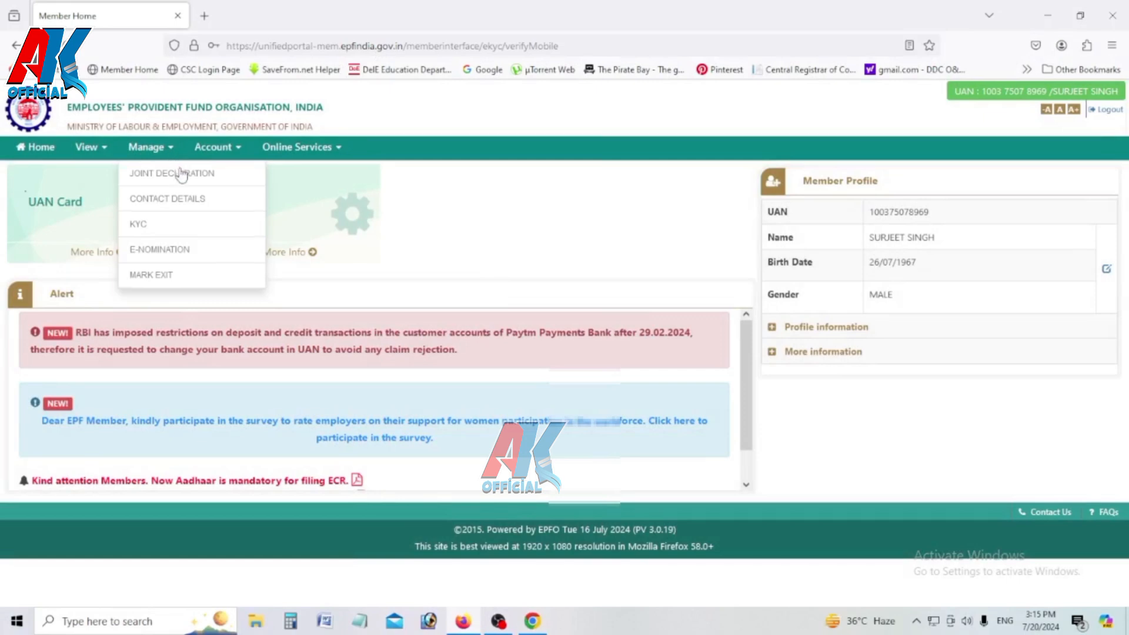
left_click(173, 253)
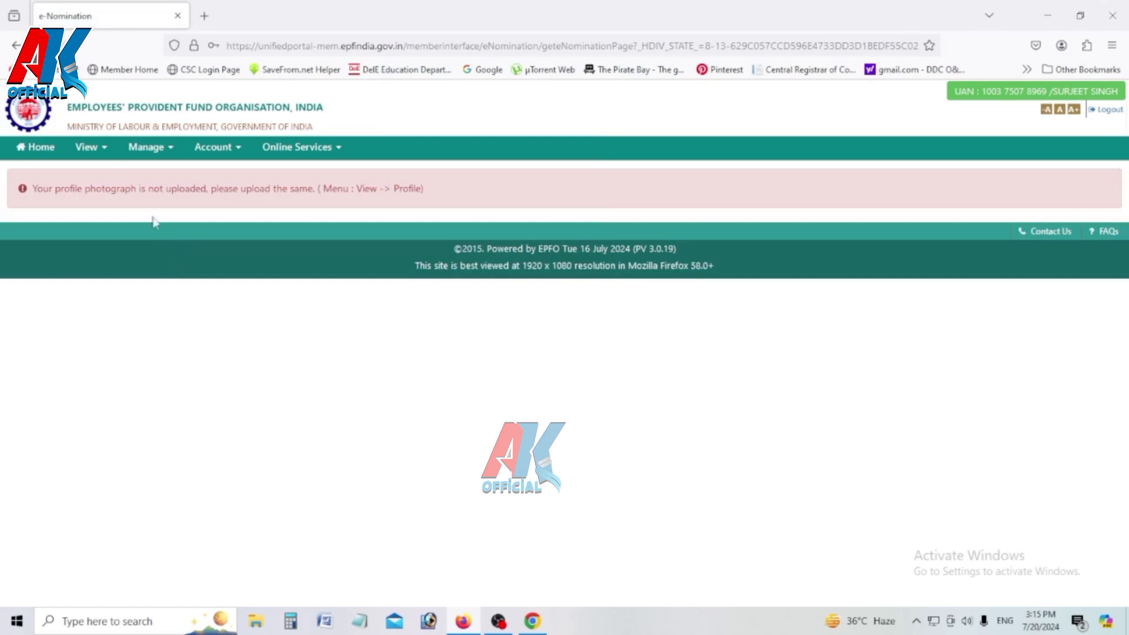
Step: View the member profile, then select the Member Id on the Joint Declaration page
left_click(97, 151)
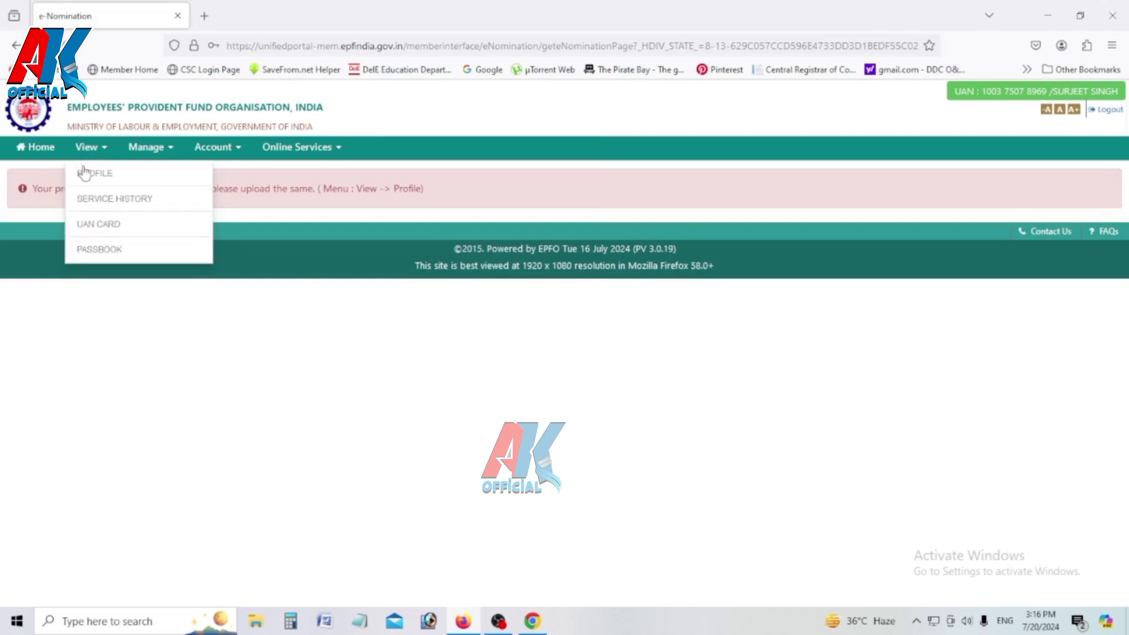
left_click(86, 174)
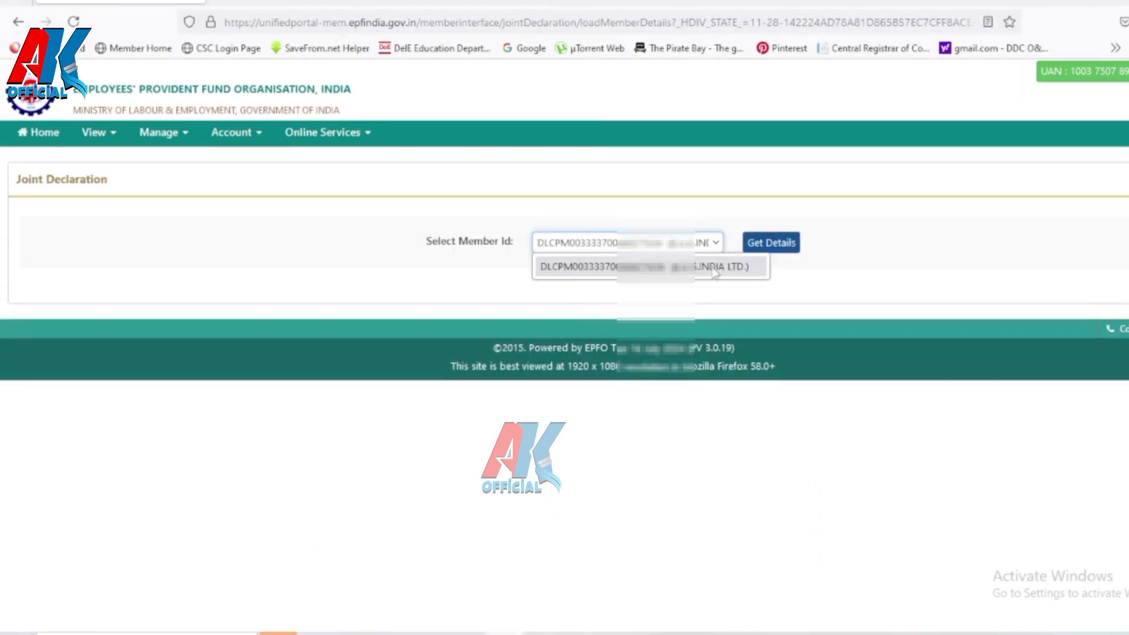
left_click(715, 268)
Step: Fetch the member's details and change Marital Status to MARRIED
left_click(775, 250)
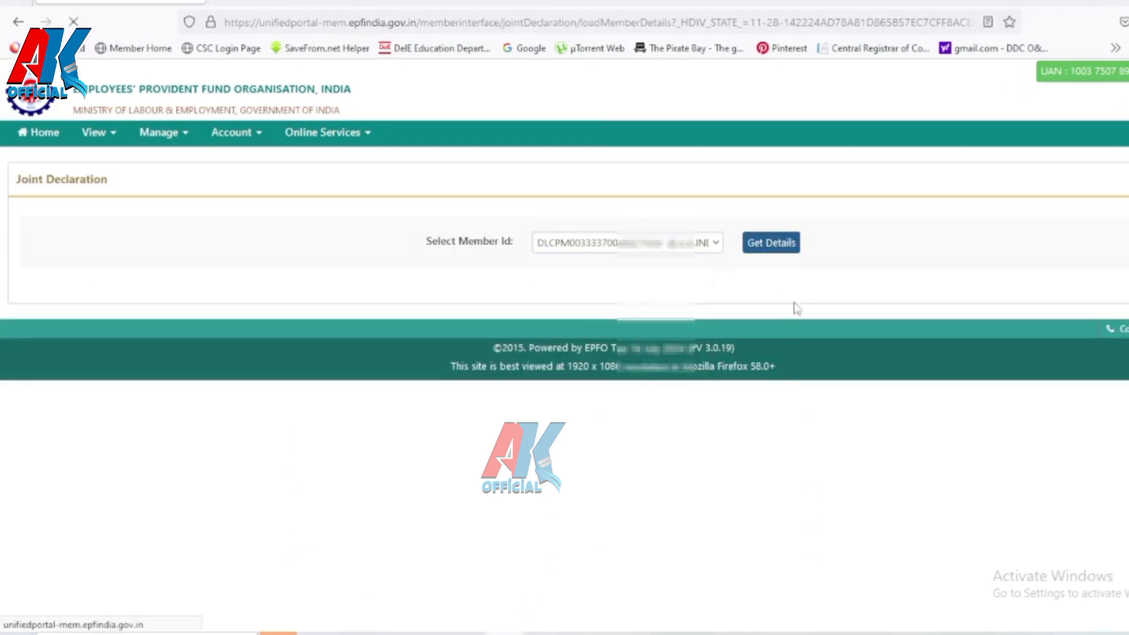
scroll(744, 429, "down", 4)
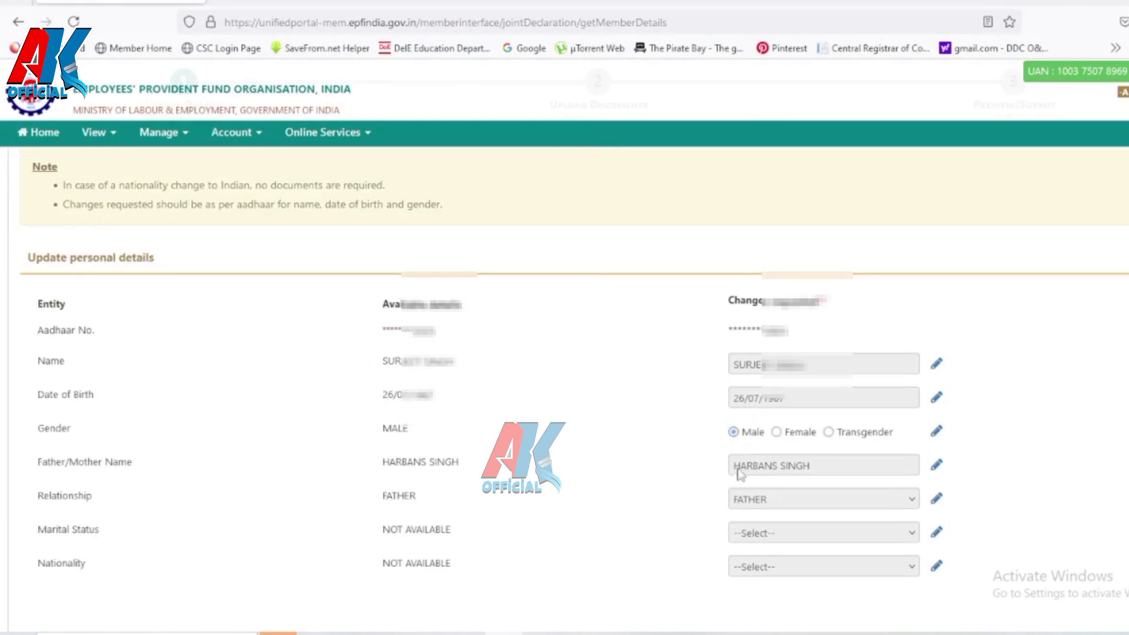
scroll(820, 462, "down", 2)
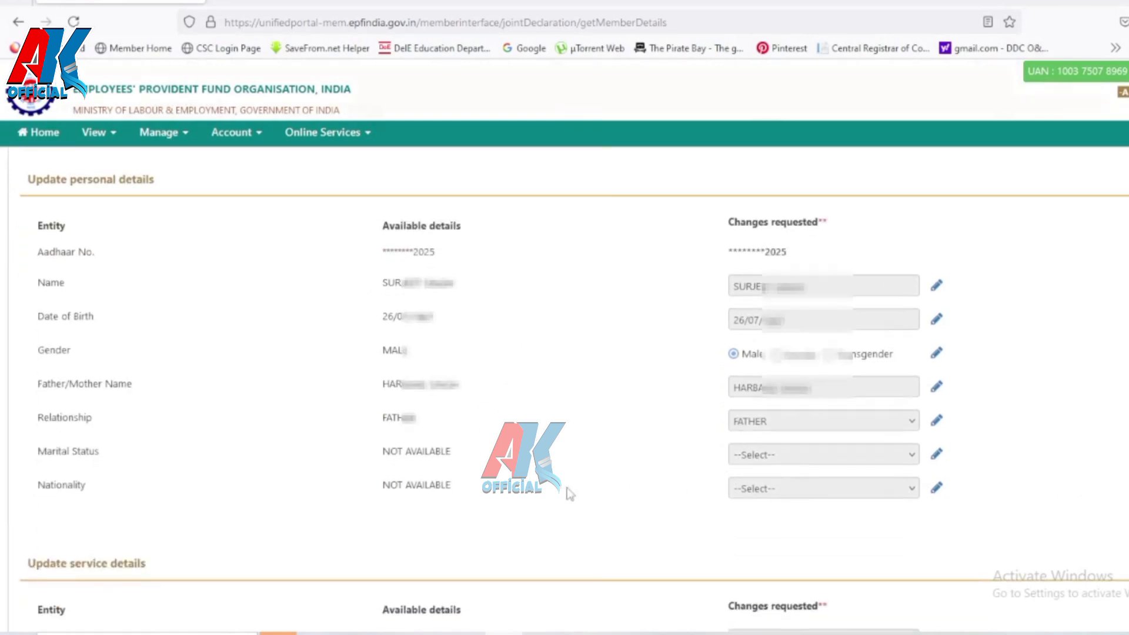
left_click(938, 461)
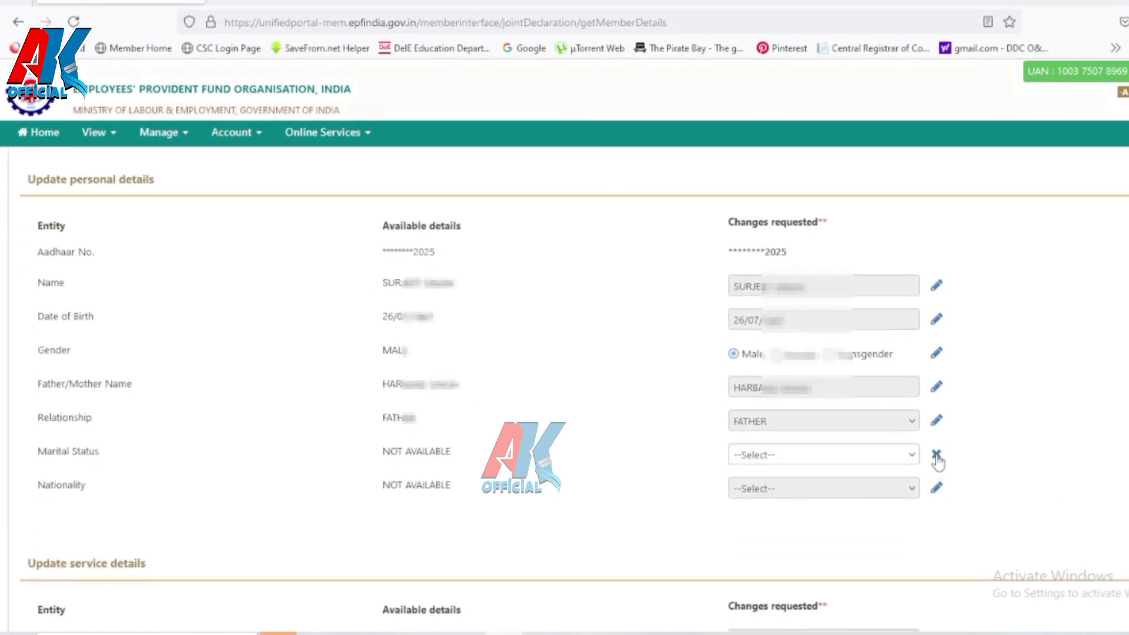
left_click(913, 462)
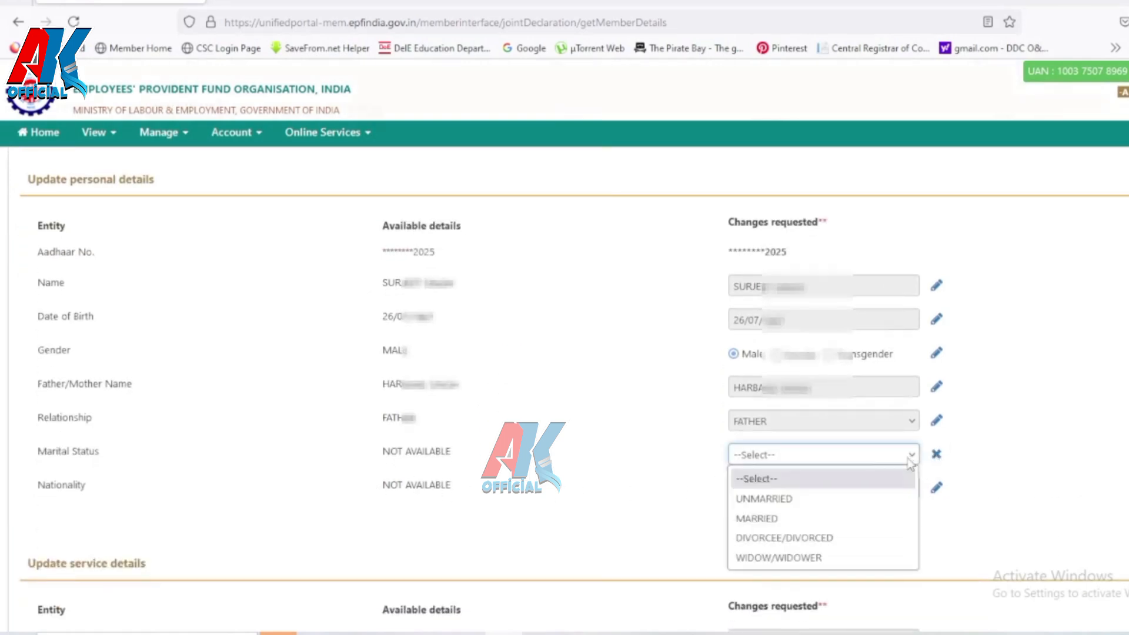
left_click(771, 520)
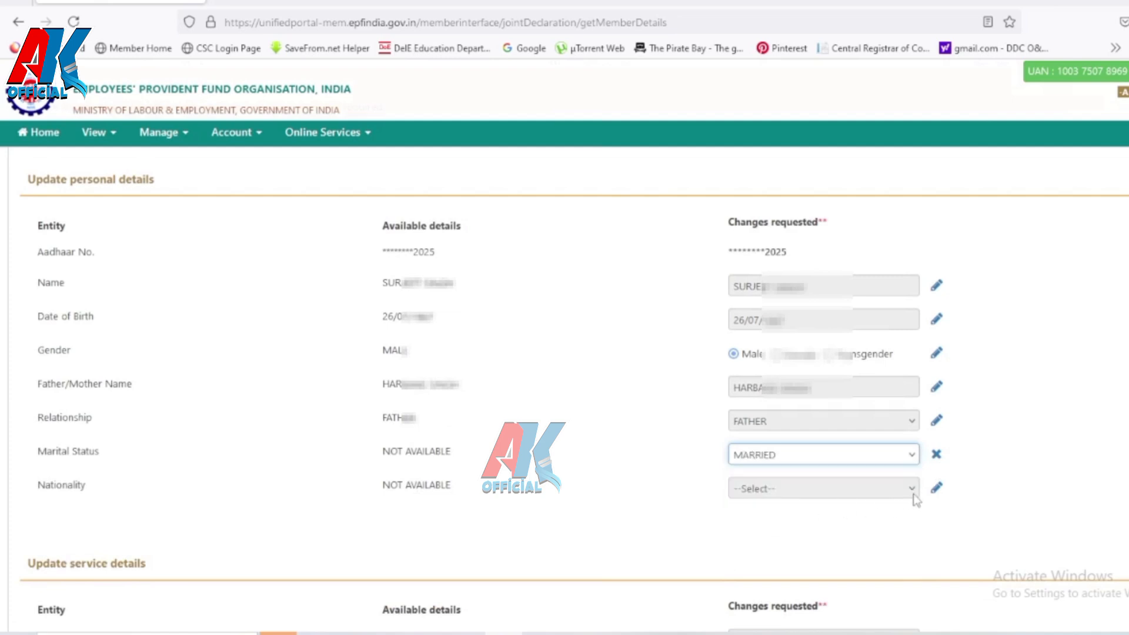
Step: Change the Nationality entry to Indian
left_click(936, 491)
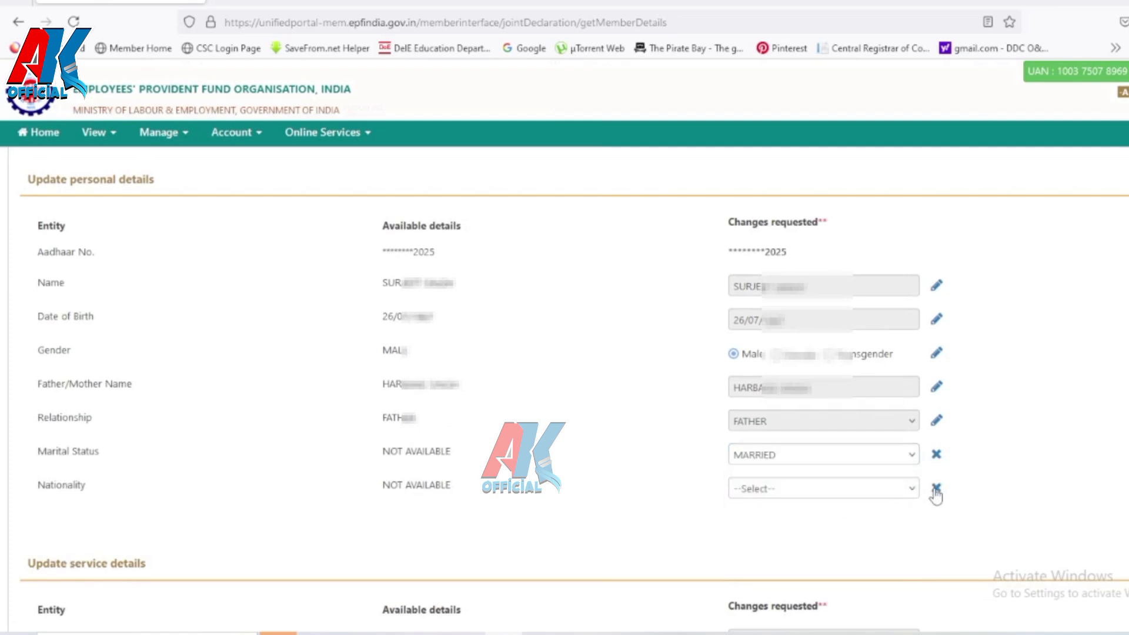
left_click(914, 491)
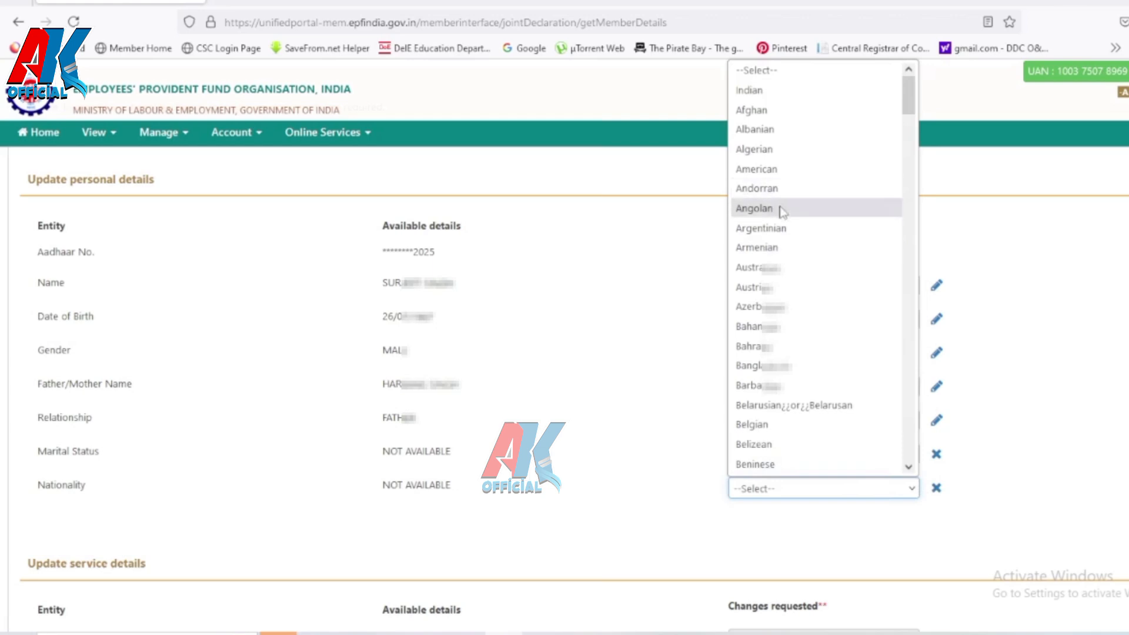
scroll(782, 212, "down", 10)
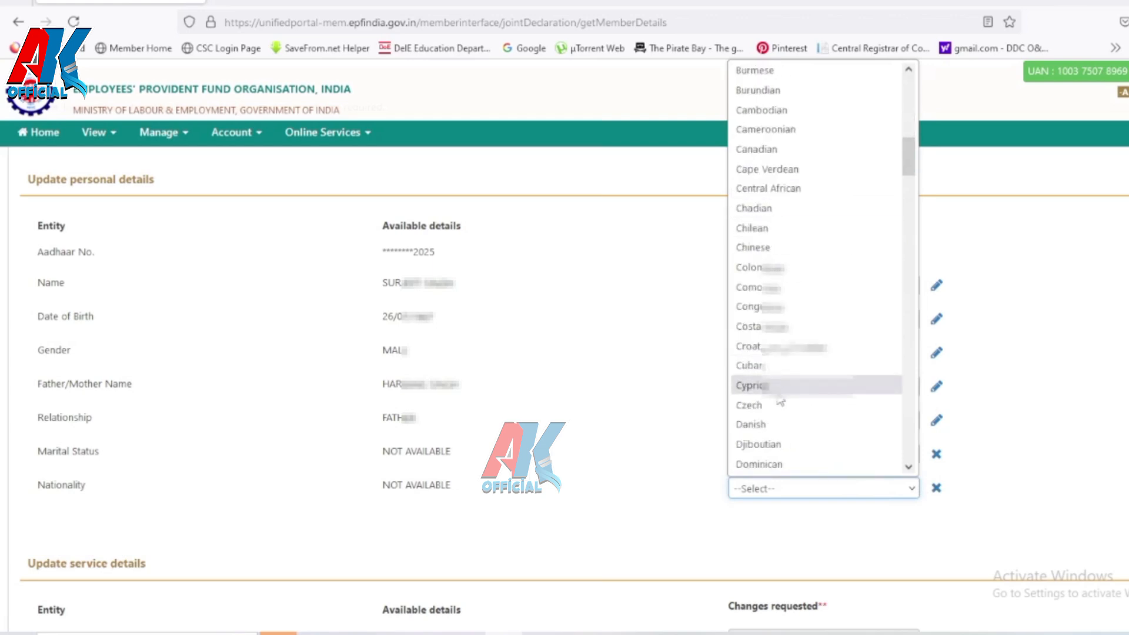
scroll(781, 402, "down", 12)
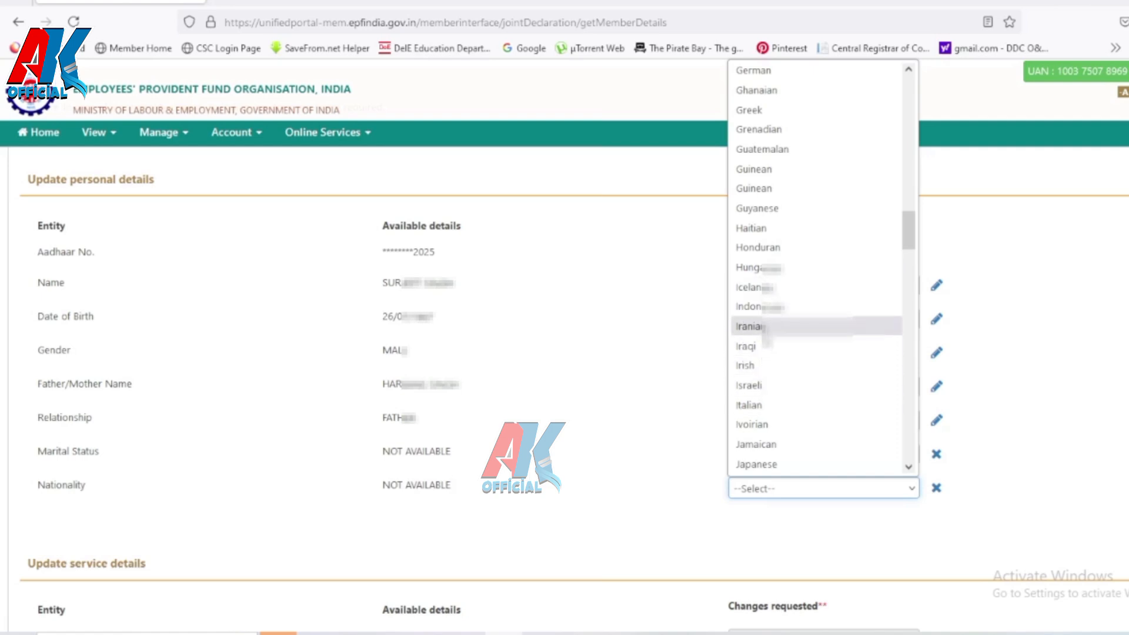
scroll(766, 340, "down", 10)
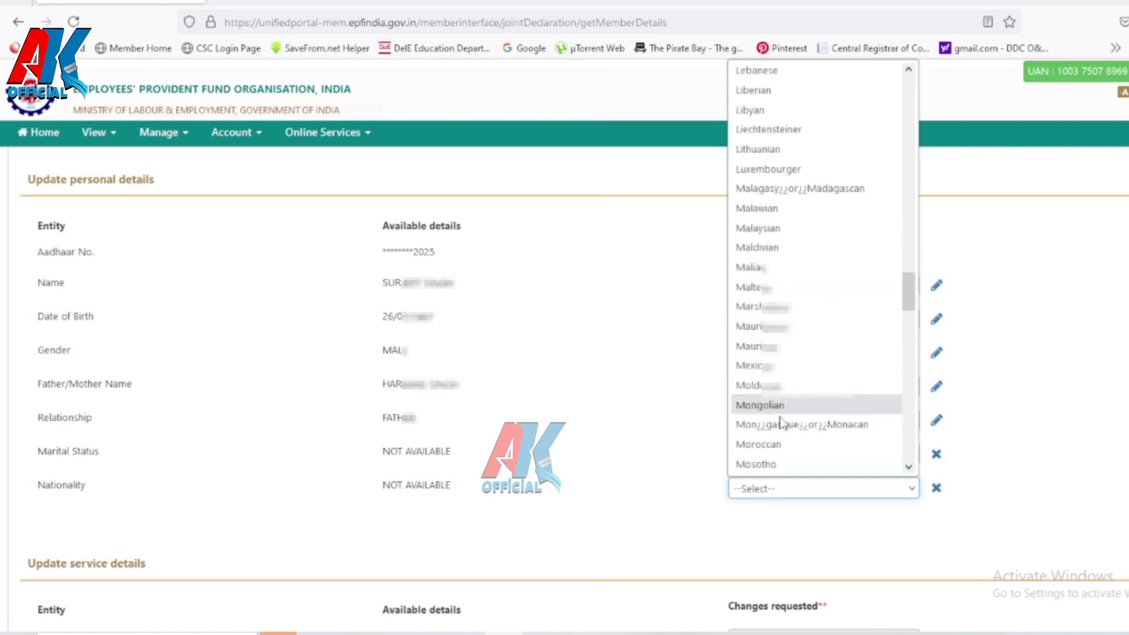
scroll(776, 259, "up", 20)
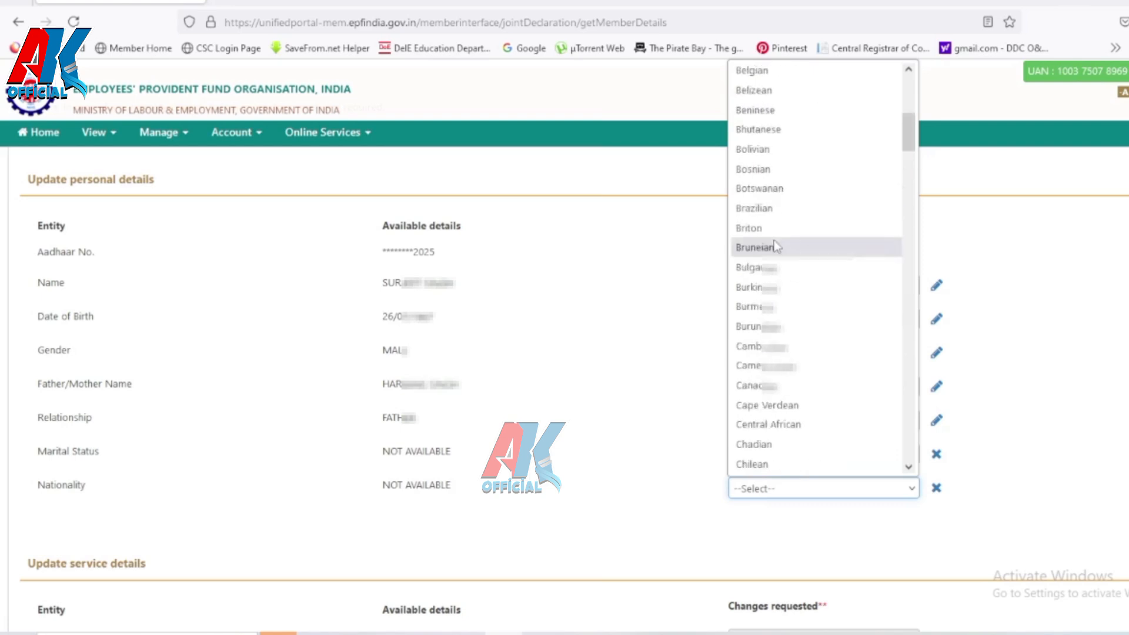
scroll(776, 247, "up", 10)
left_click(757, 100)
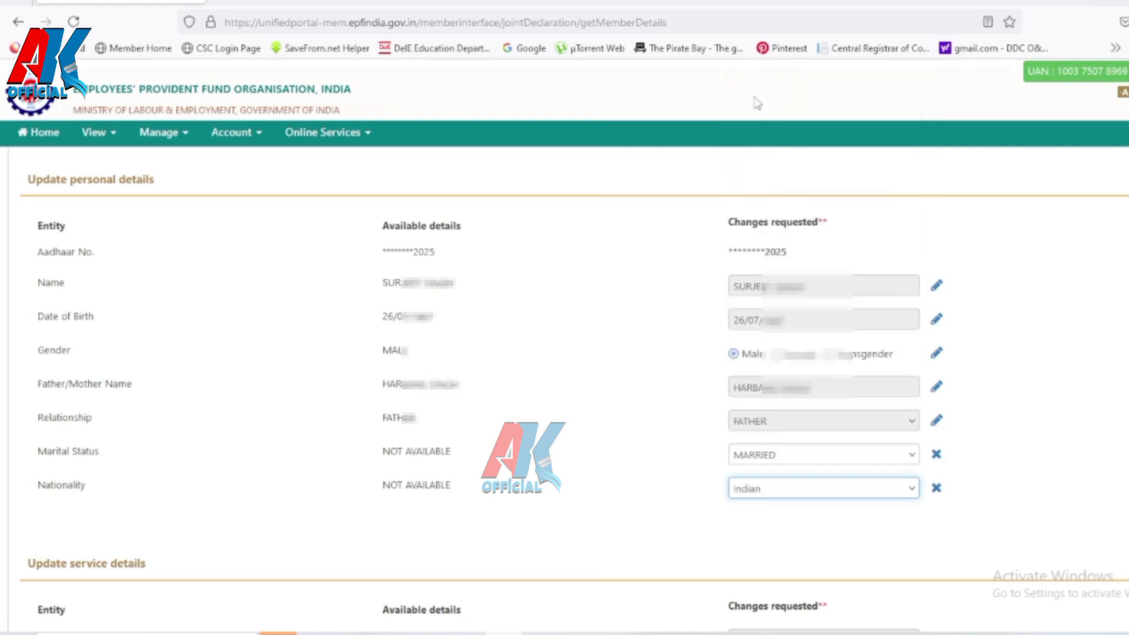
scroll(722, 445, "down", 4)
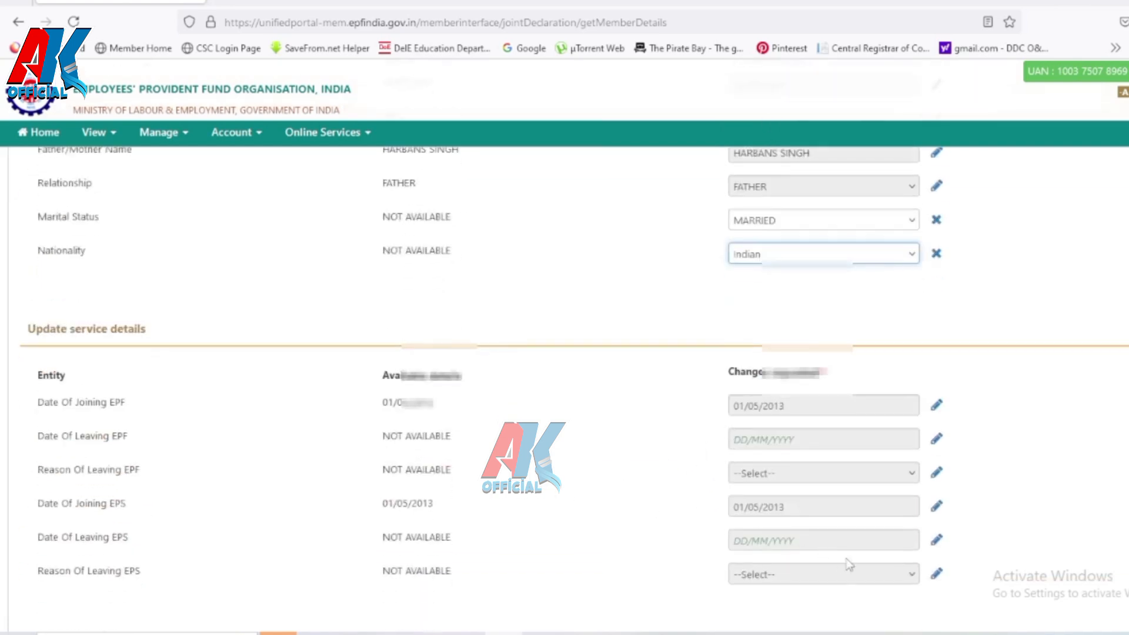
scroll(849, 564, "down", 1)
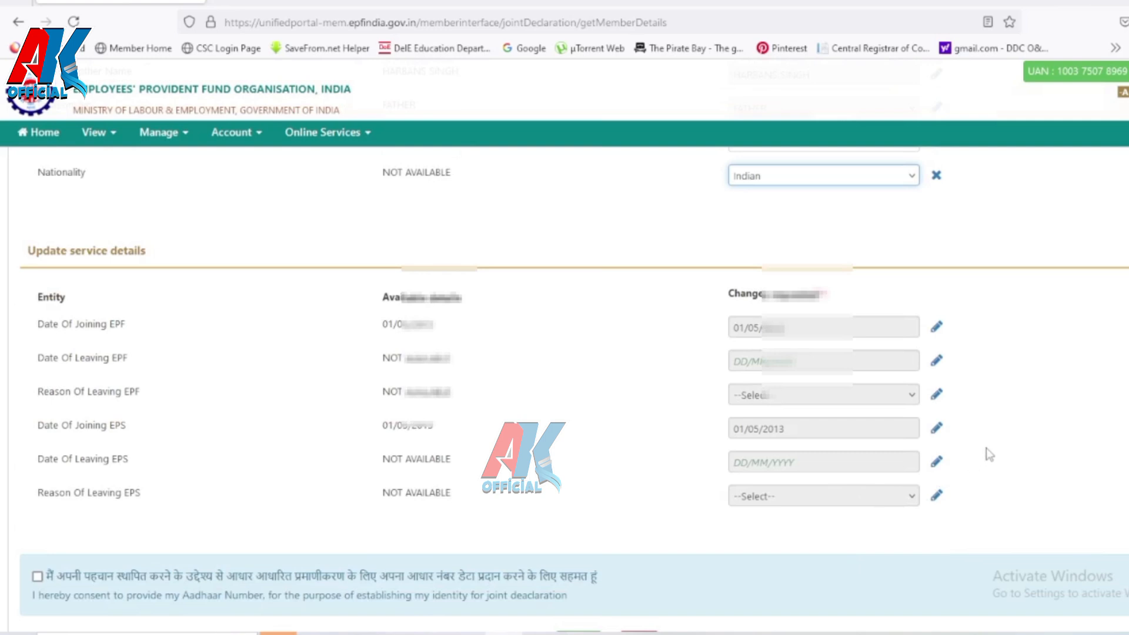
scroll(886, 483, "down", 2)
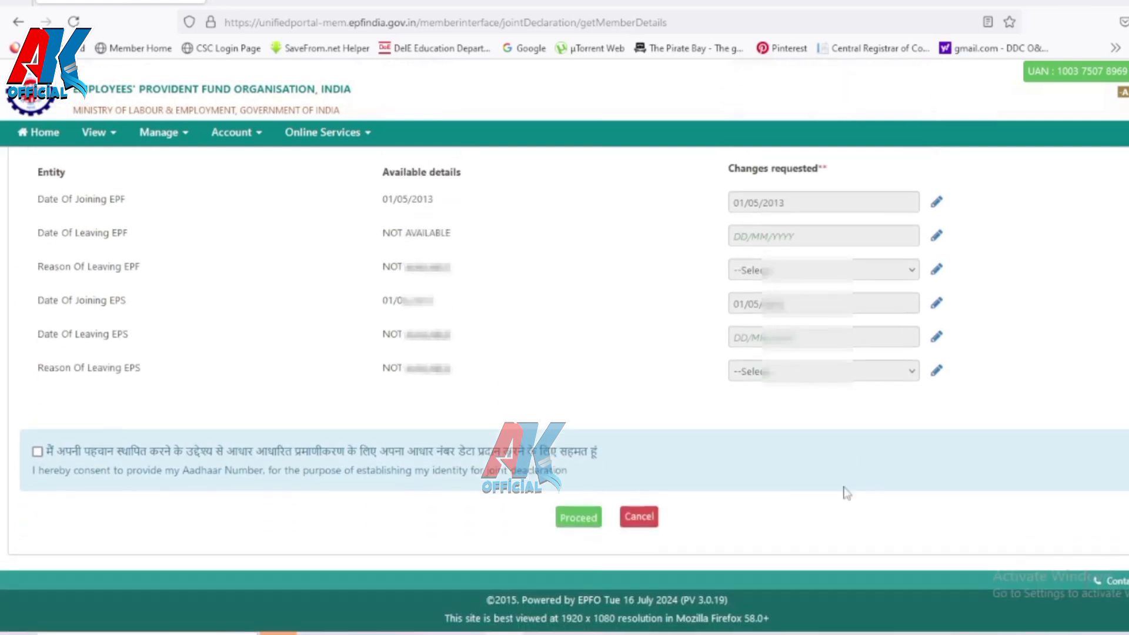
Step: Give Aadhaar verification consent and proceed to the document upload step
left_click(38, 452)
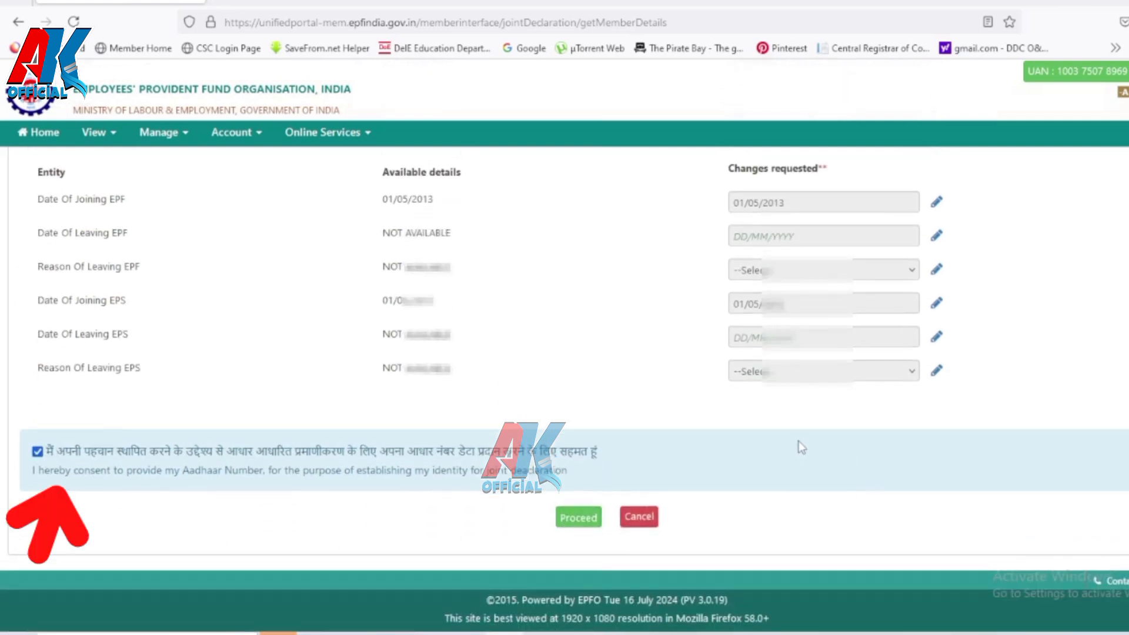
scroll(801, 447, "up", 1)
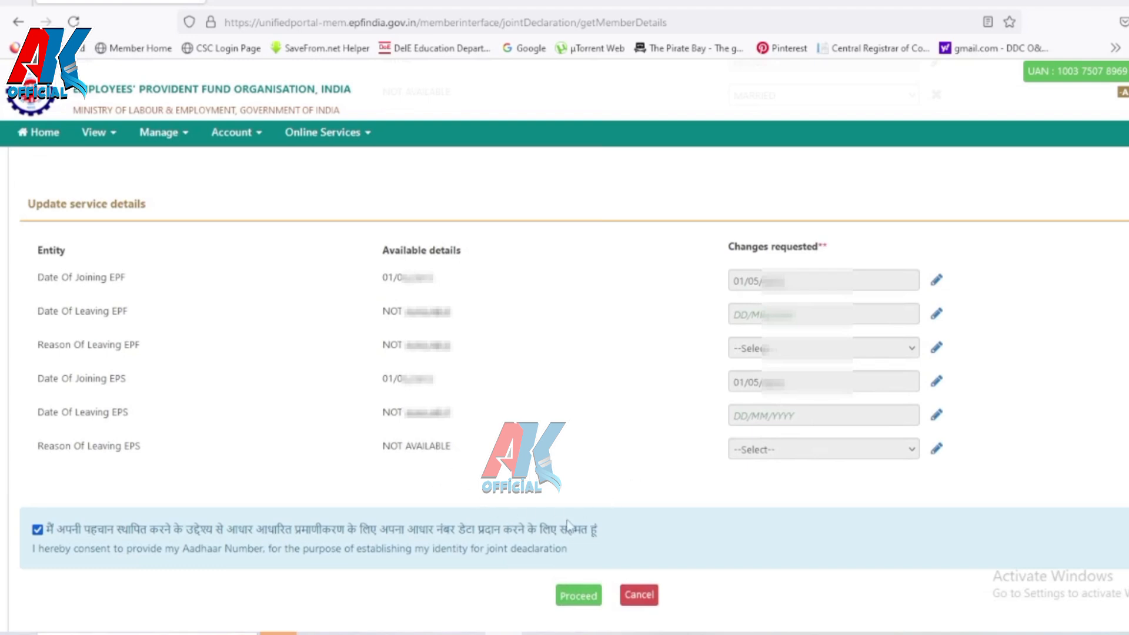
scroll(571, 526, "down", 1)
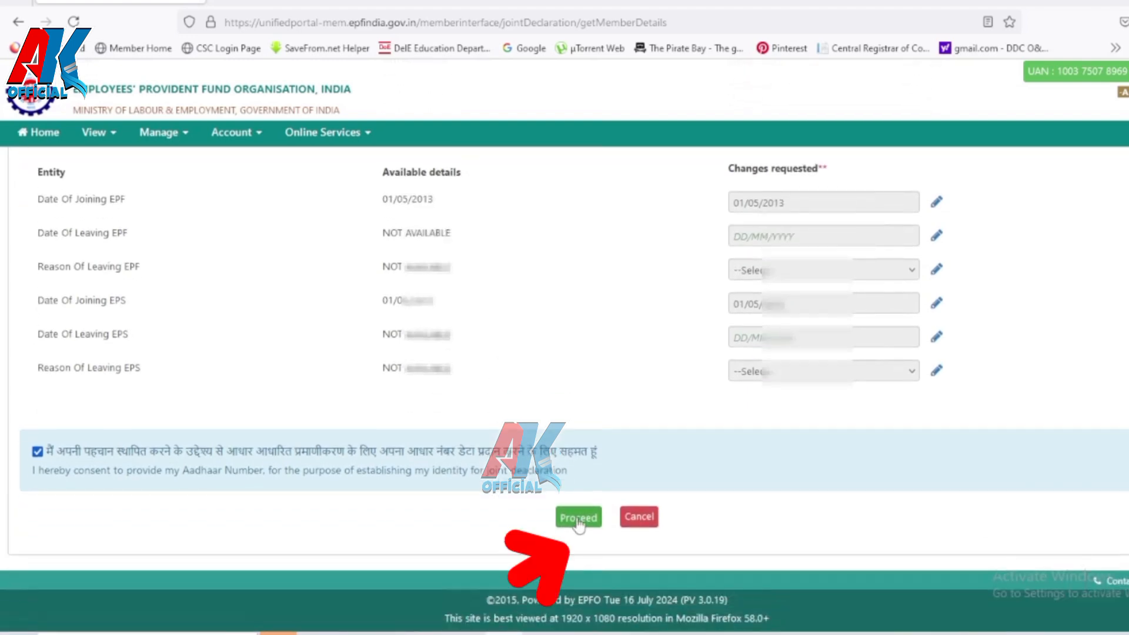
left_click(578, 524)
scroll(582, 521, "down", 4)
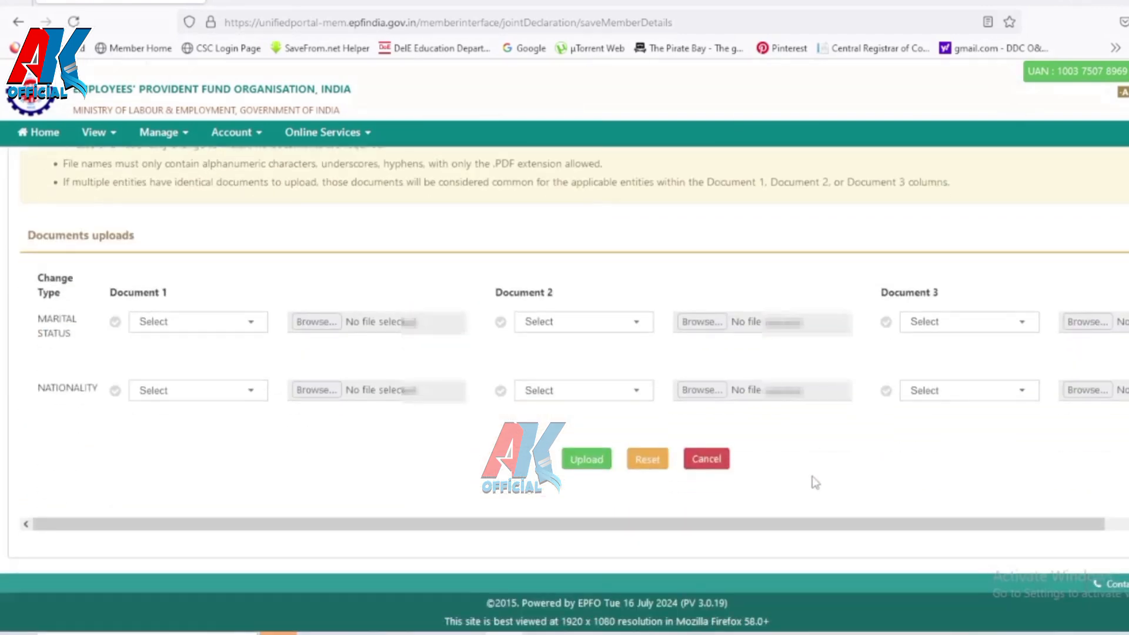
left_click(251, 334)
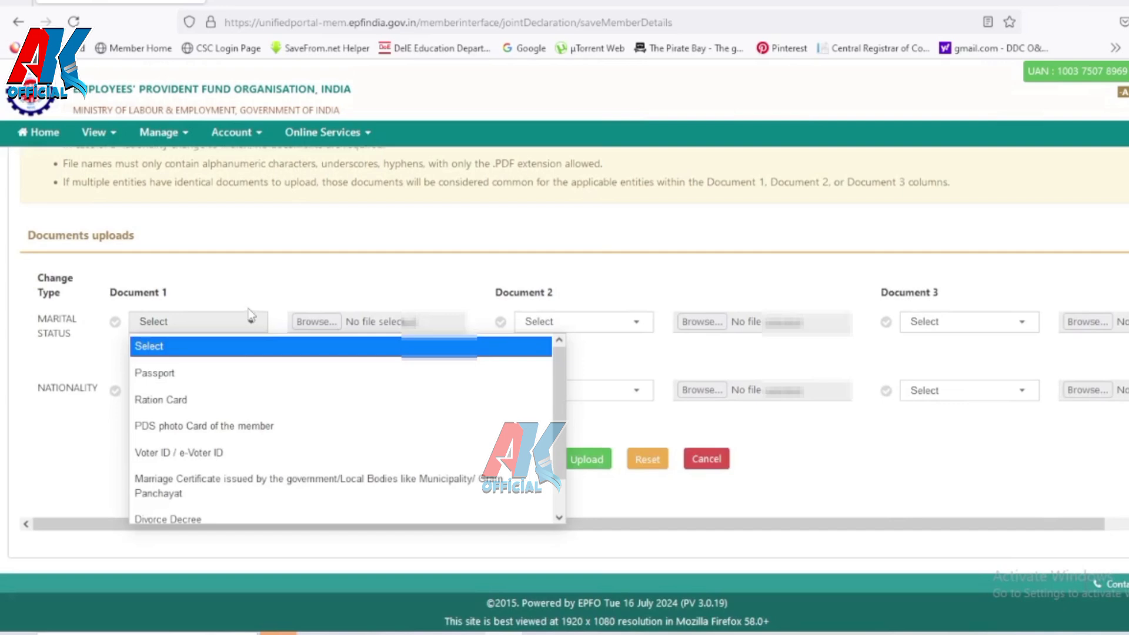
left_click(404, 238)
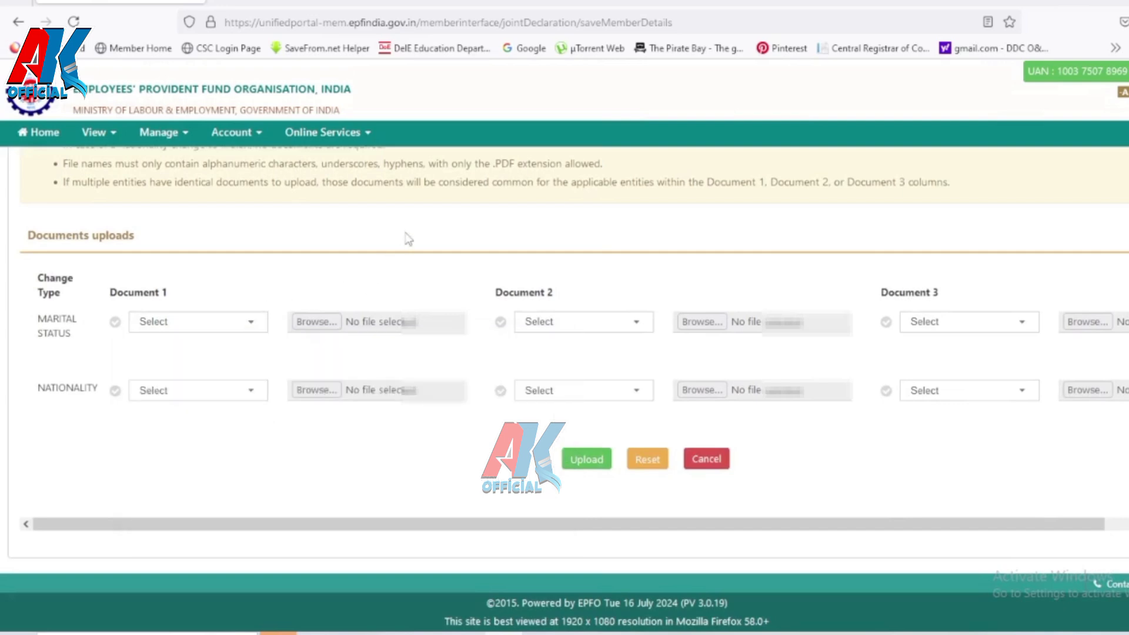
left_click(245, 402)
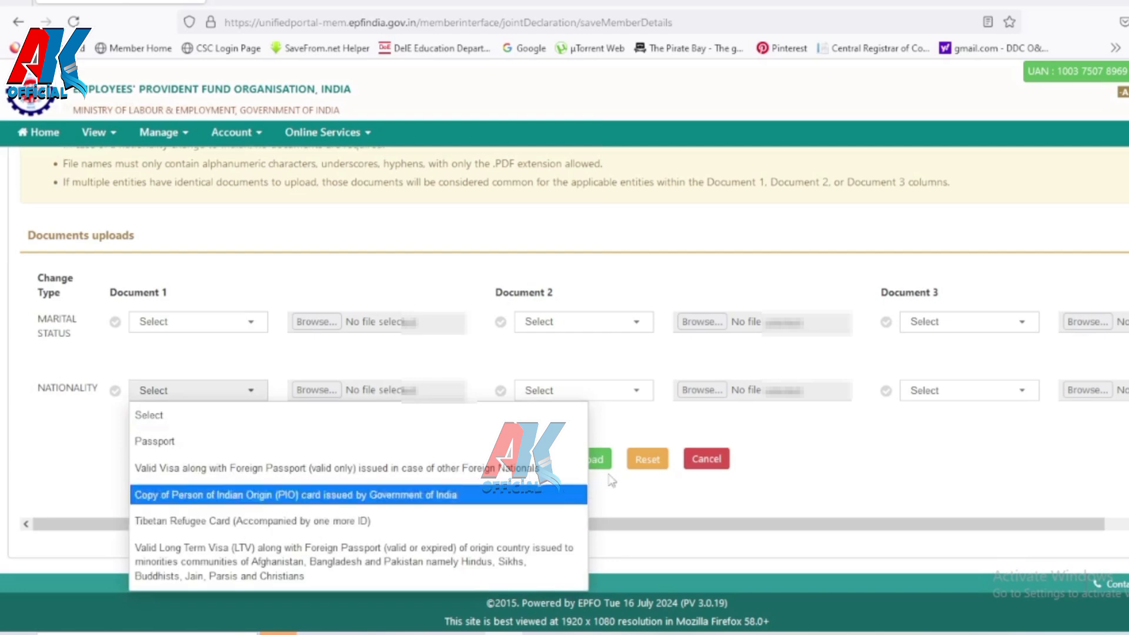
left_click(879, 460)
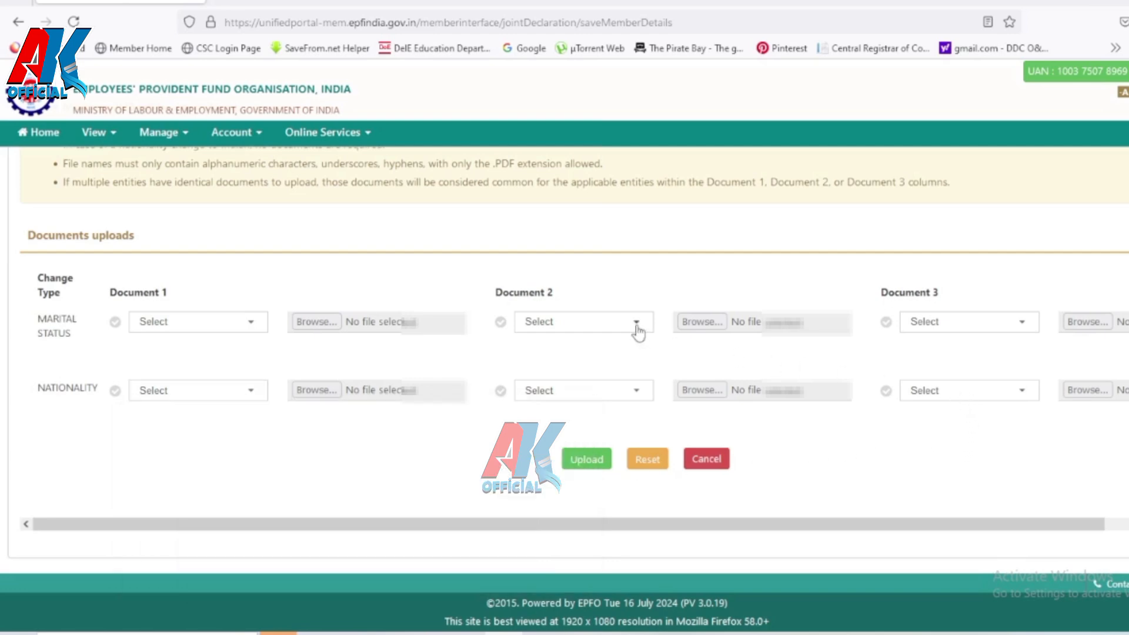
left_click(253, 327)
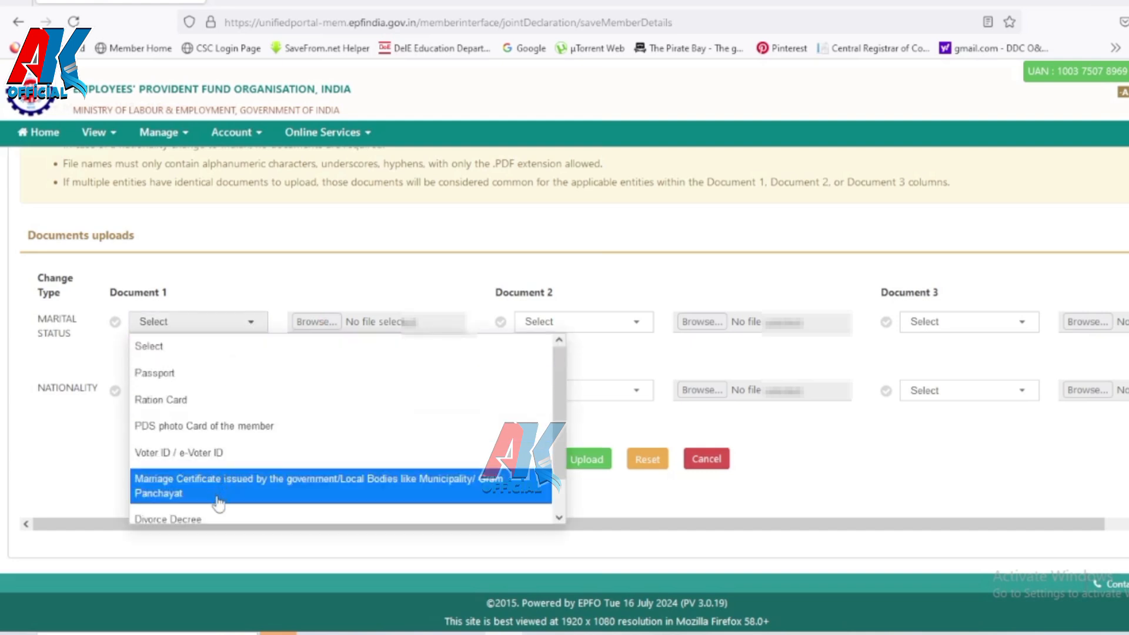
scroll(218, 500, "down", 1)
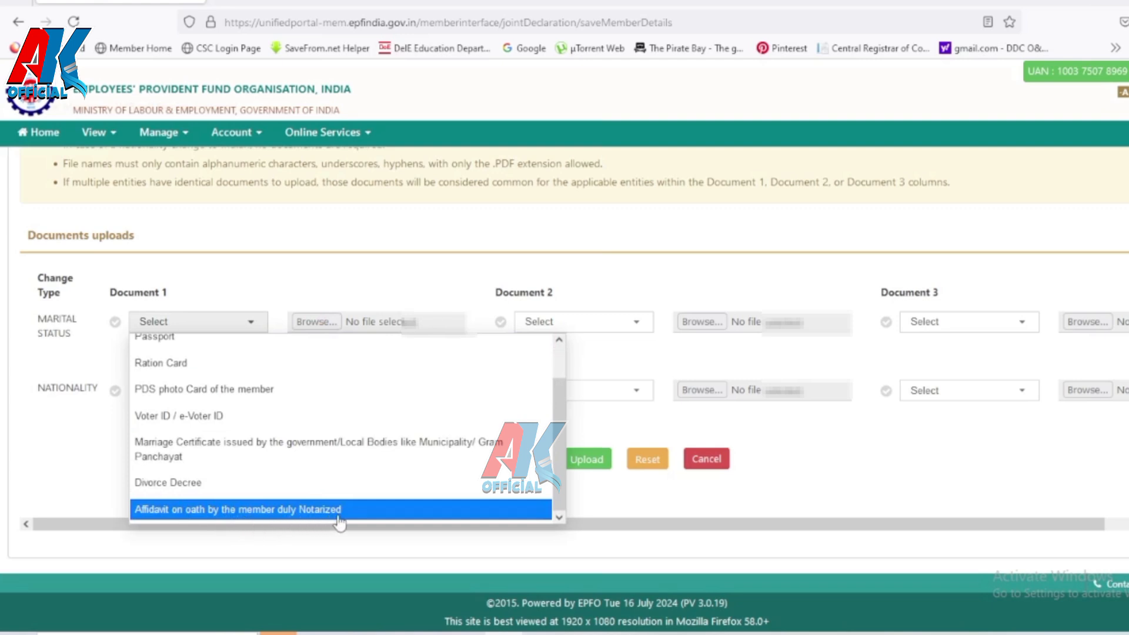
left_click(815, 454)
Step: Attach the renamed RASHAN.pdf file as the Ration Card proof in Marital Status Document 1
left_click(201, 322)
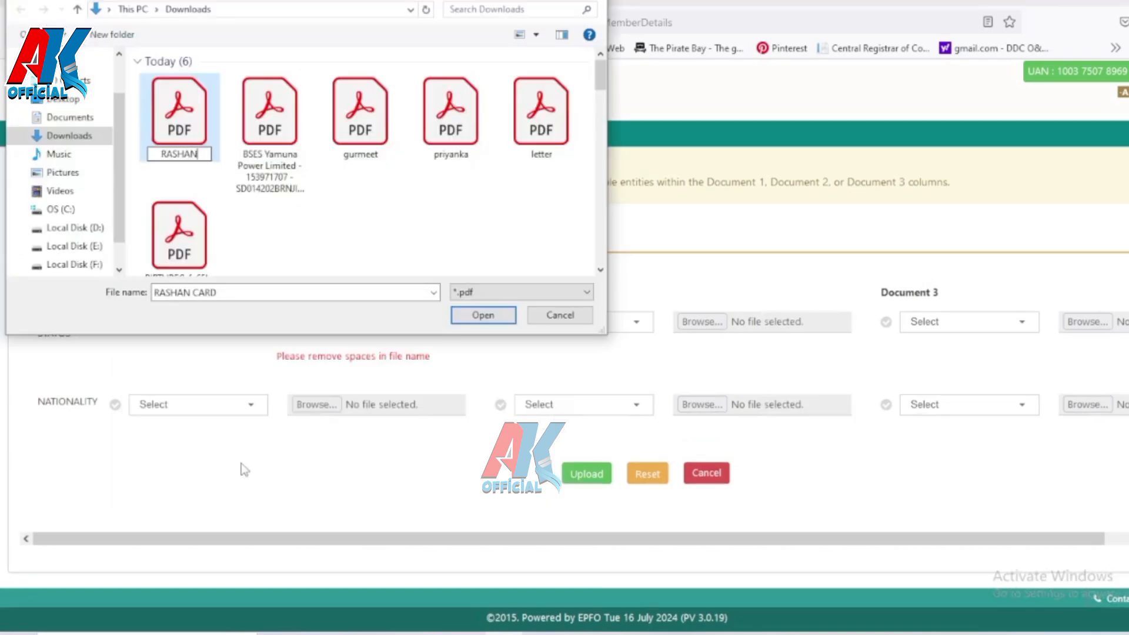
left_click(290, 208)
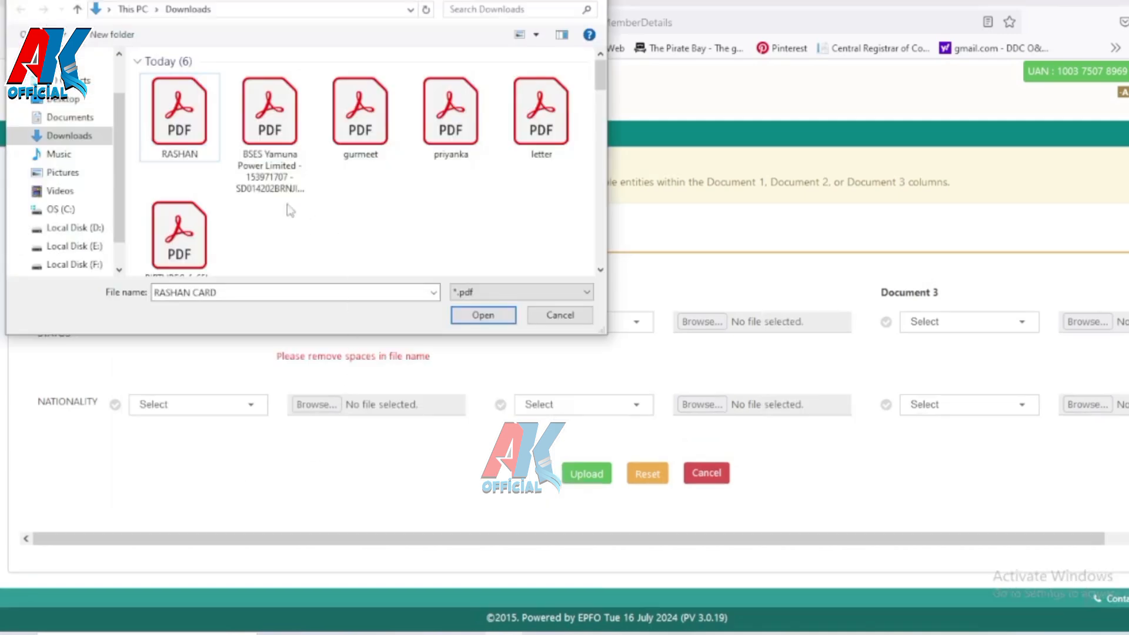
left_click(219, 144)
left_click(483, 315)
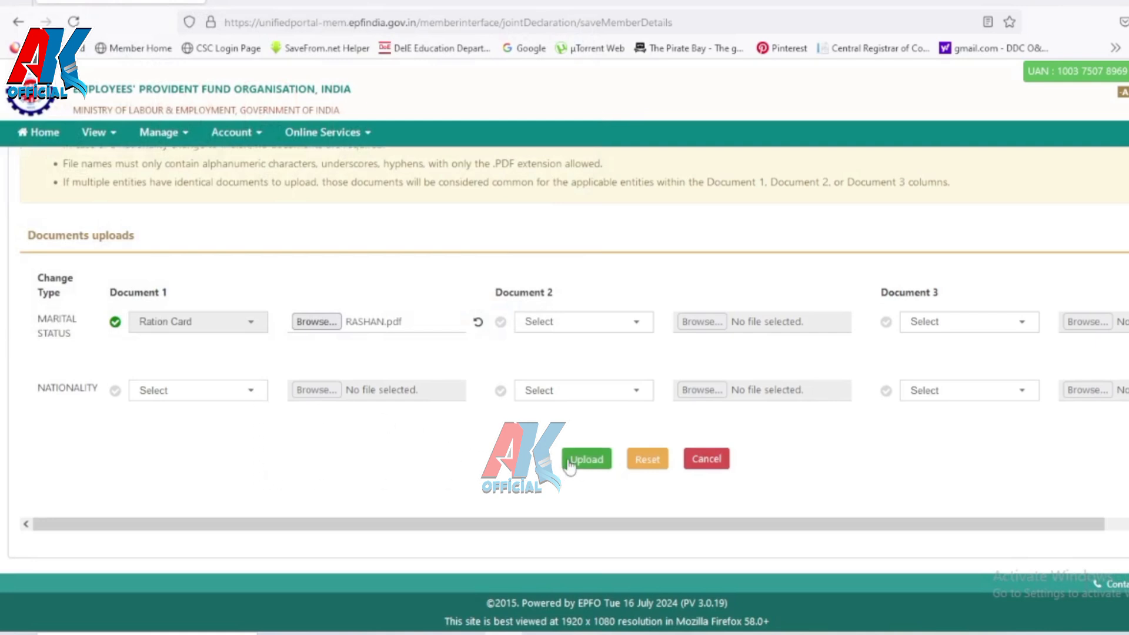
Step: Leave the nationality proof type unset and upload the attached marital-status proof
left_click(245, 393)
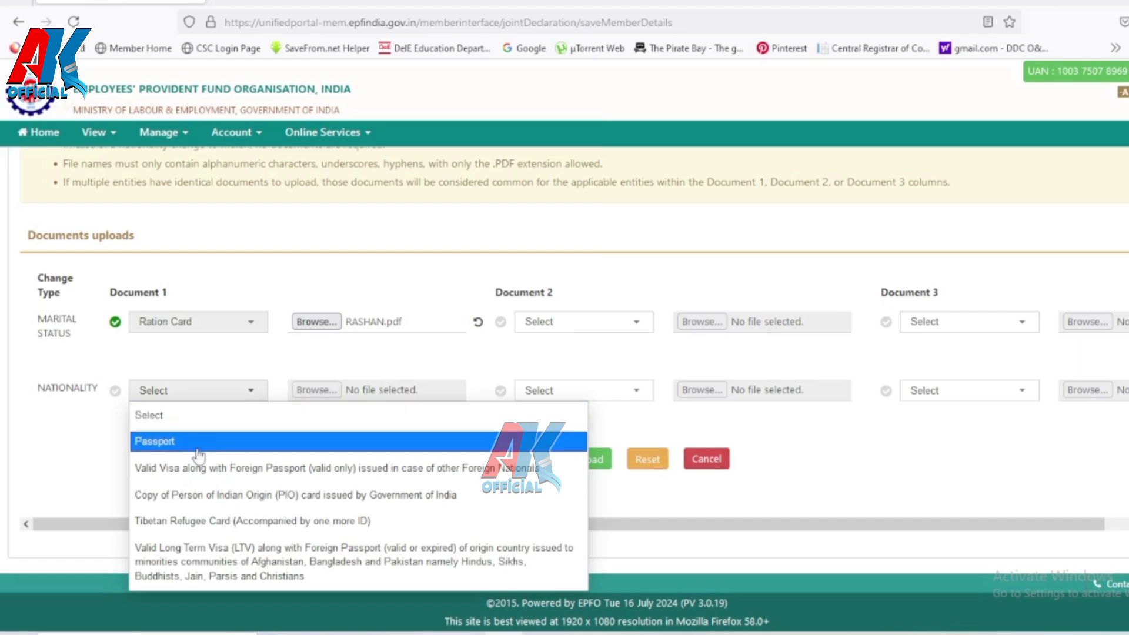
scroll(207, 477, "down", 1)
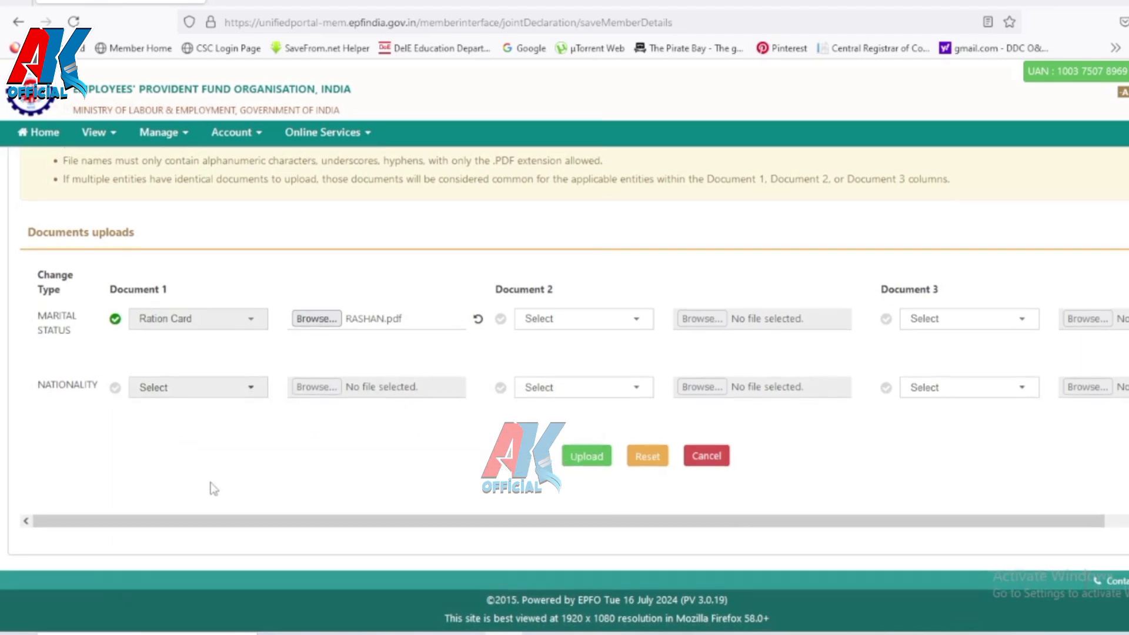
left_click(216, 401)
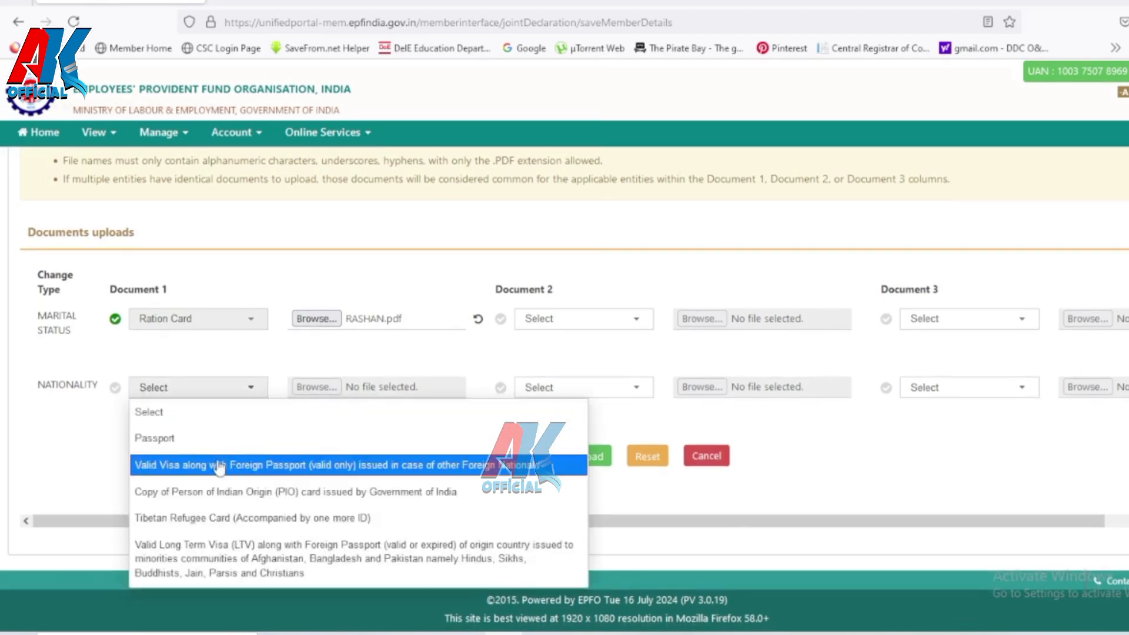
left_click(647, 503)
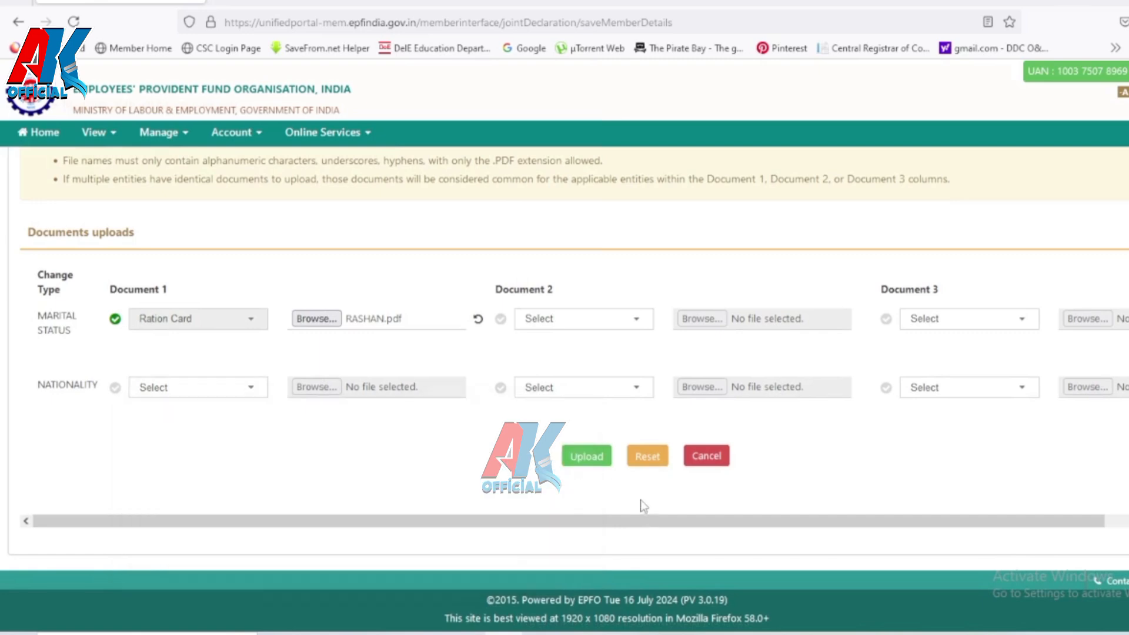
left_click(573, 460)
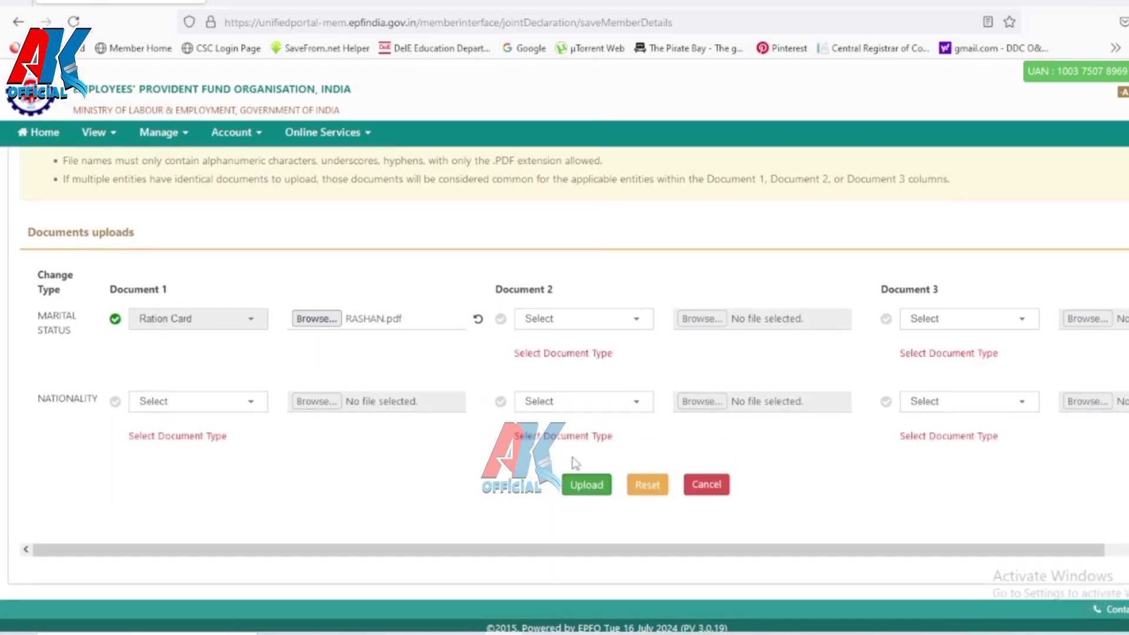
Step: Look through the marital-status Document 2 types, leaving it unset
left_click(637, 322)
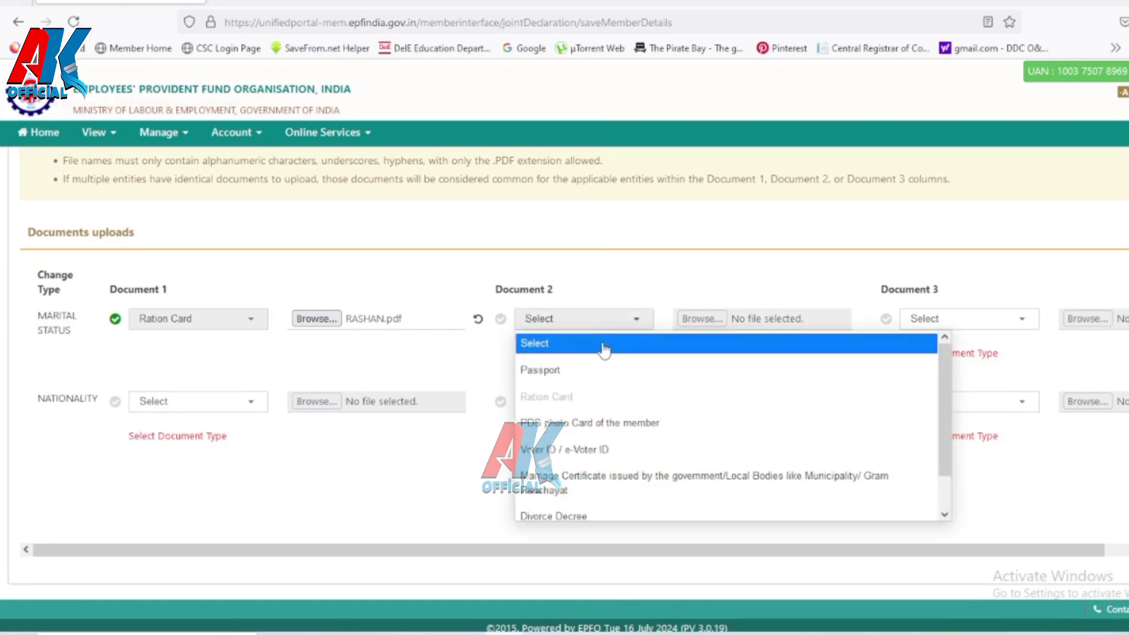
scroll(781, 495, "down", 2)
scroll(750, 502, "down", 1)
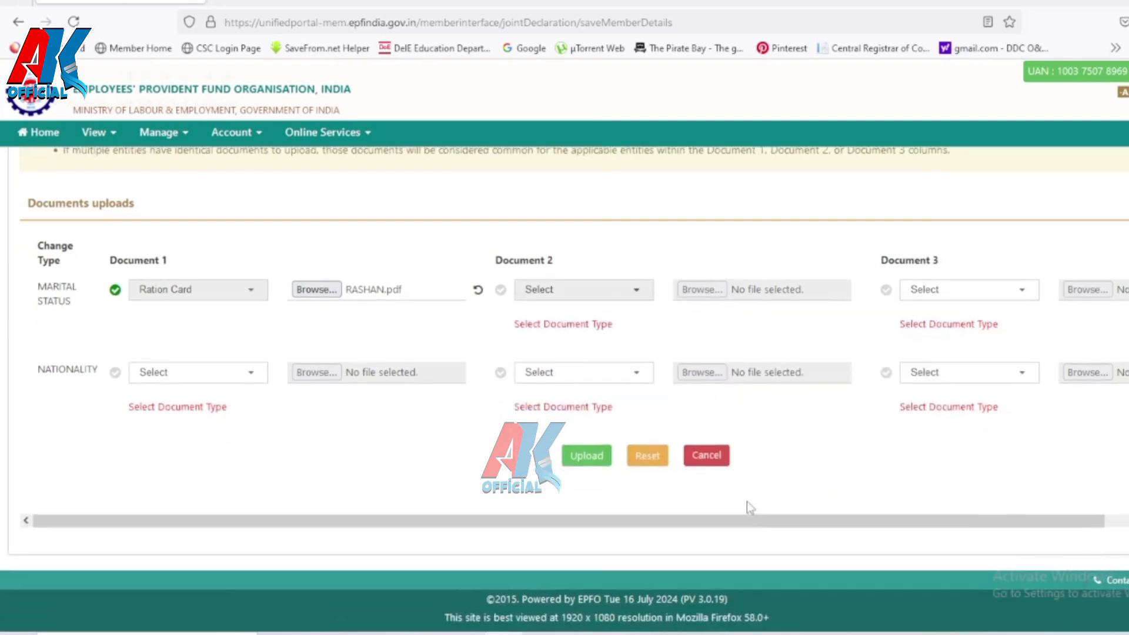
left_click(628, 290)
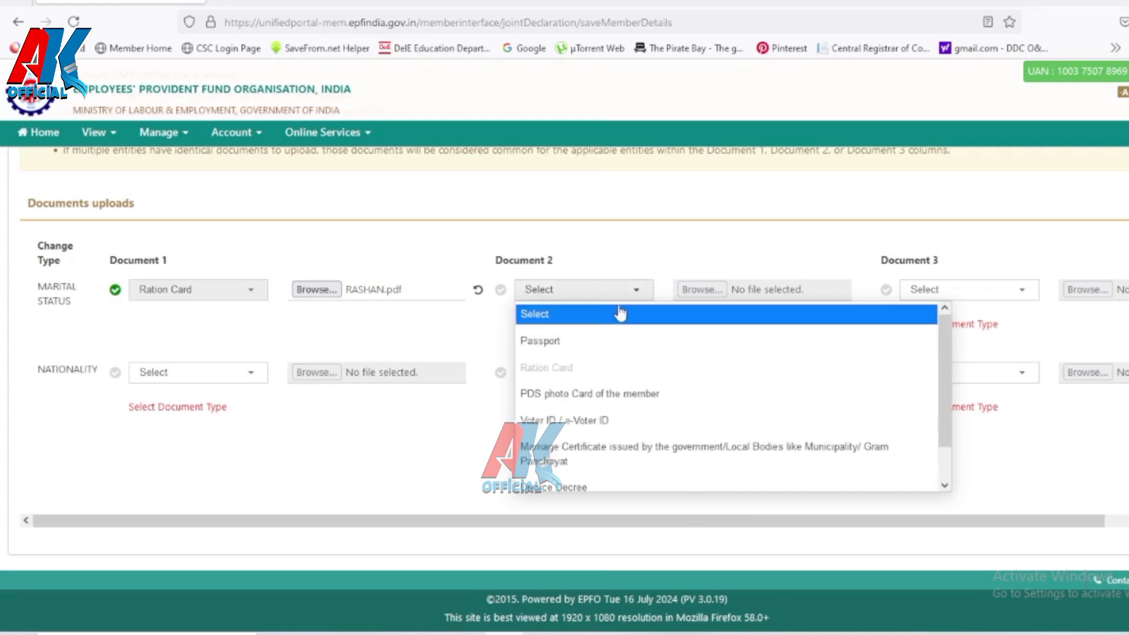
left_click(944, 485)
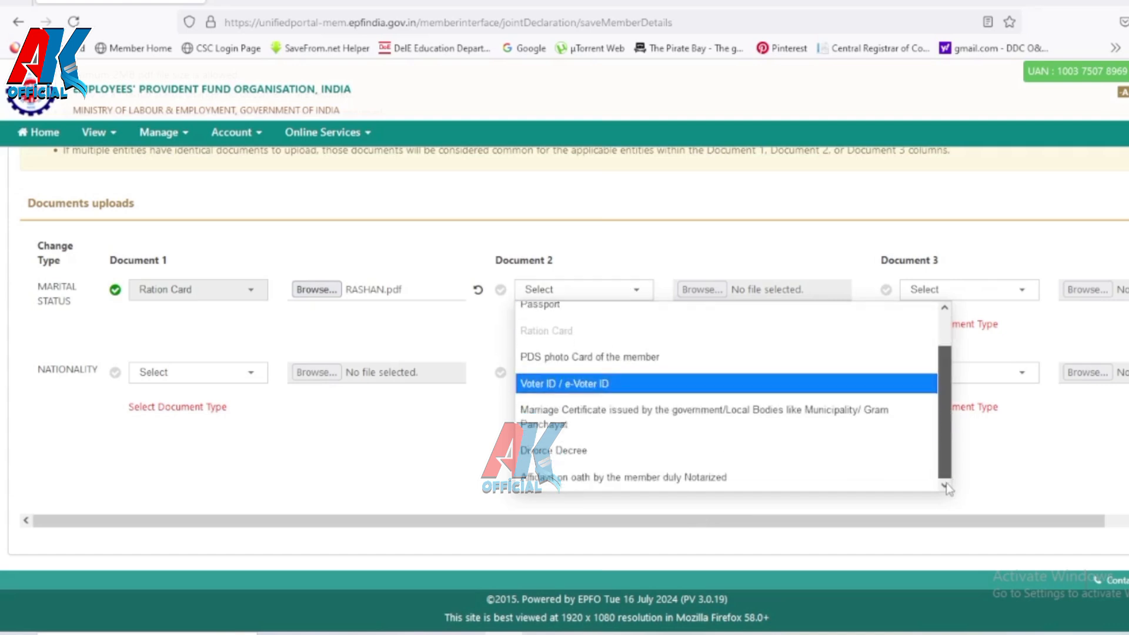
left_click(448, 445)
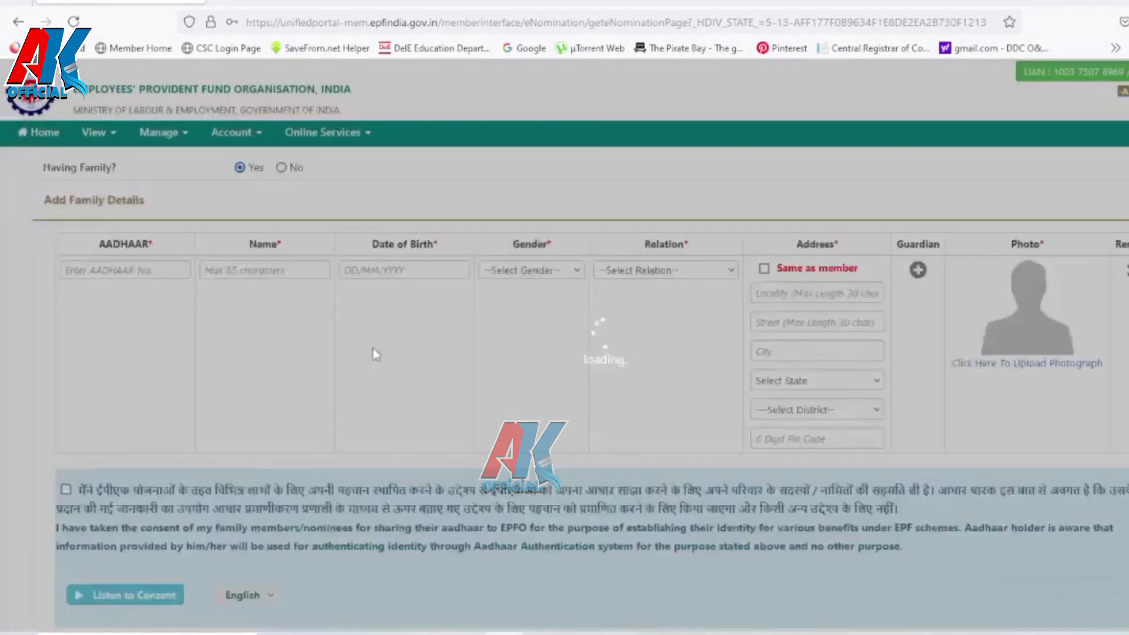
Step: Select the family member's AADHAAR field and open the Upload Photograph window
scroll(373, 348, "down", 2)
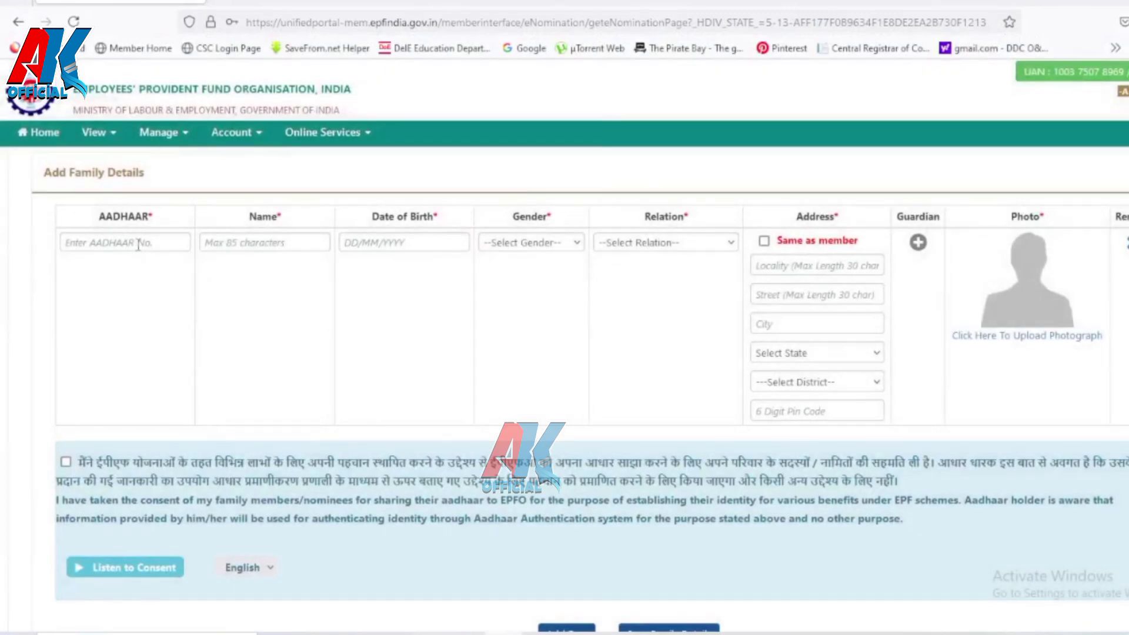
left_click(138, 246)
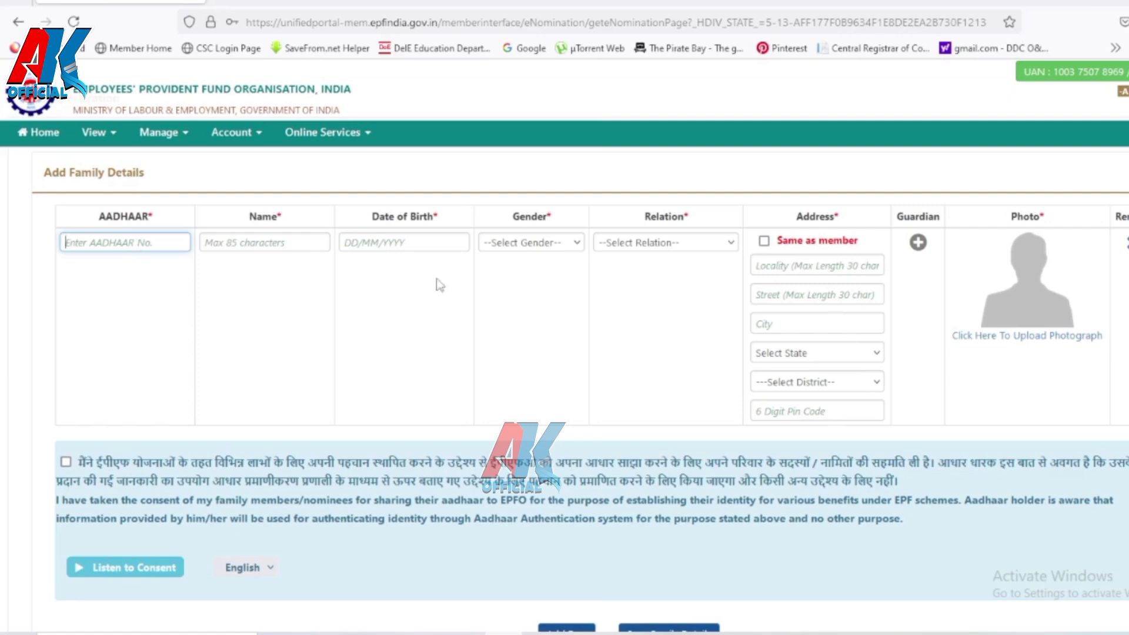
left_click(1021, 339)
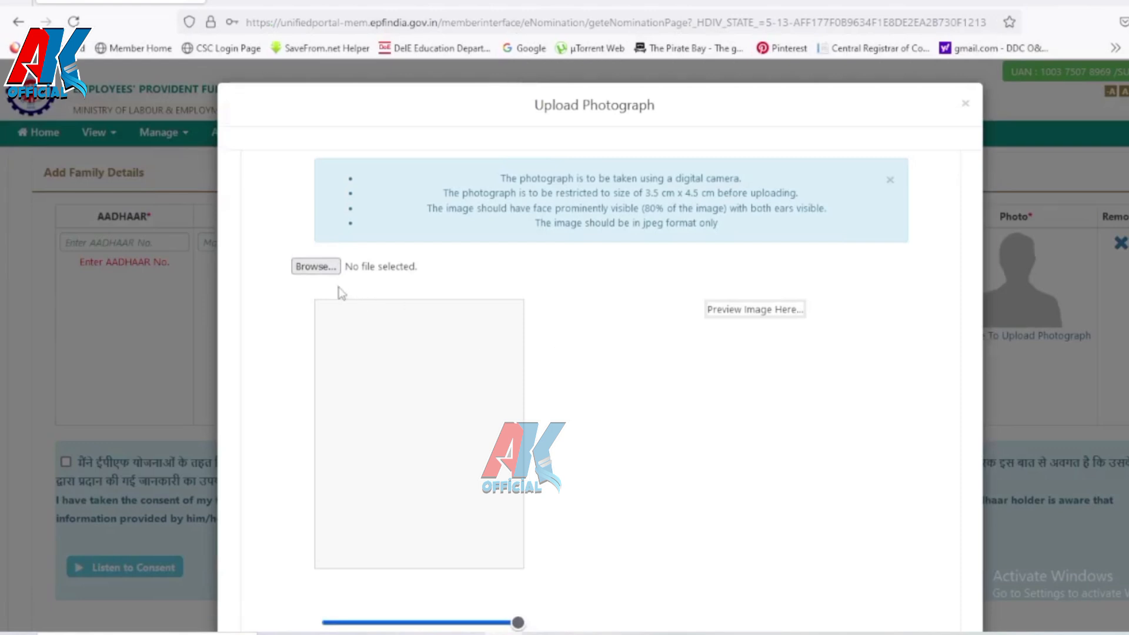
Step: Upload SINH.jpg from Downloads as the family member's photograph, previewing and confirming it
left_click(316, 267)
left_click(181, 118)
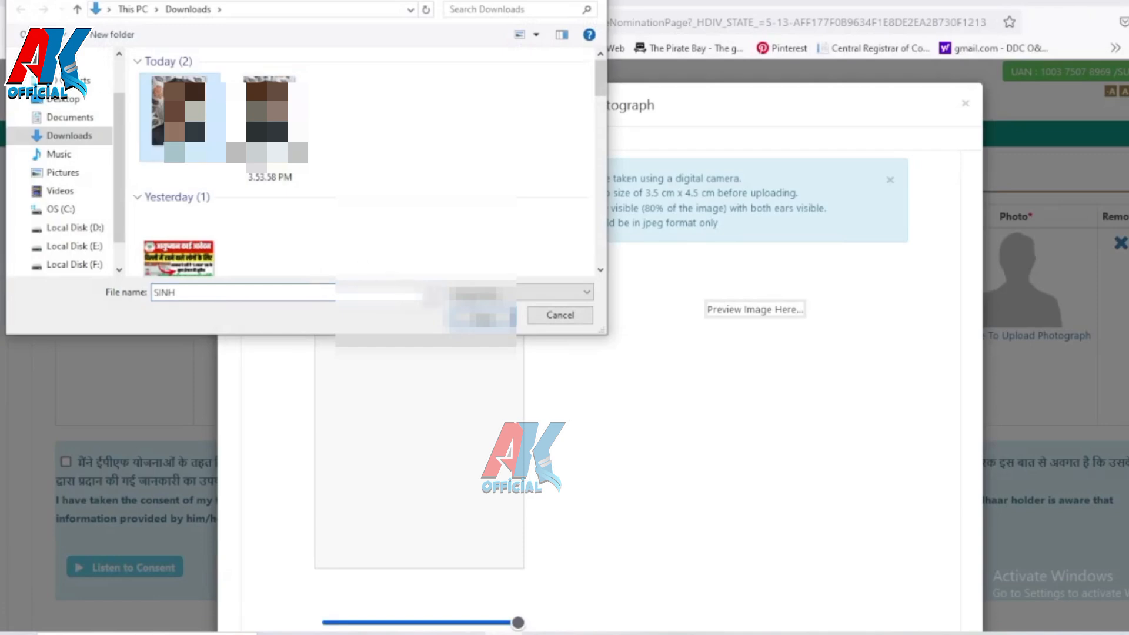
left_click(483, 317)
scroll(731, 404, "down", 2)
left_click(364, 525)
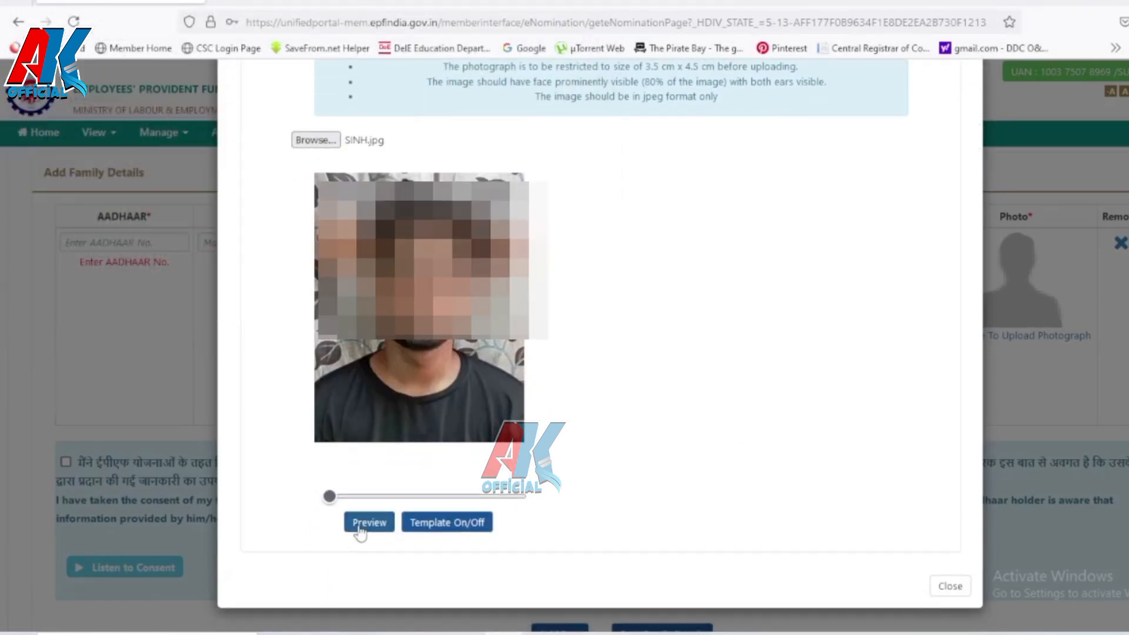
left_click(719, 514)
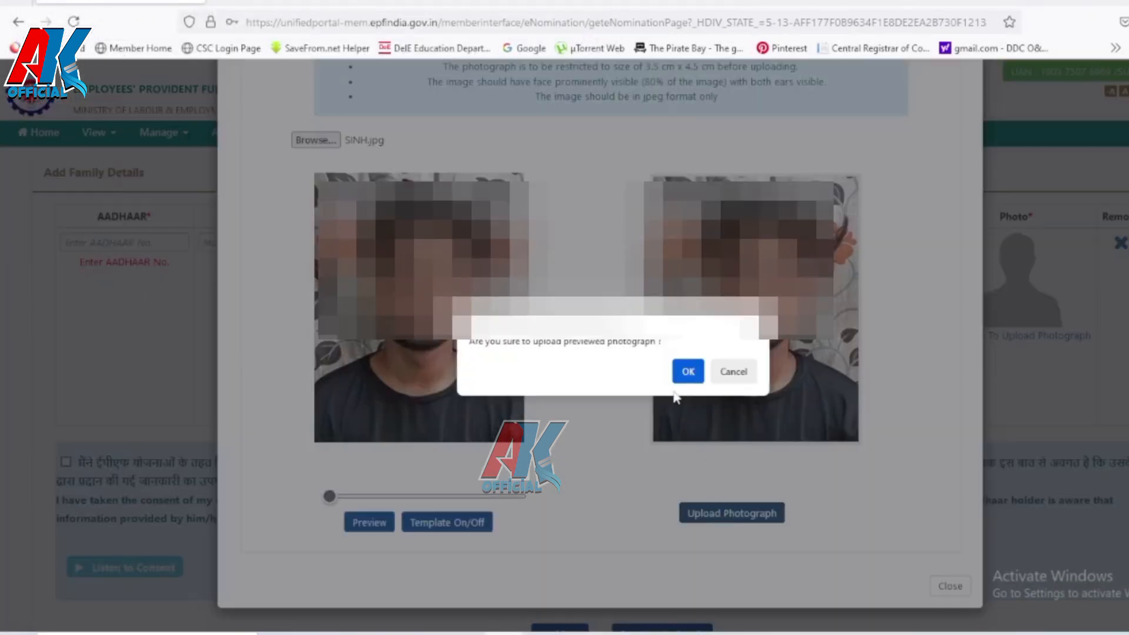
left_click(687, 372)
left_click(476, 353)
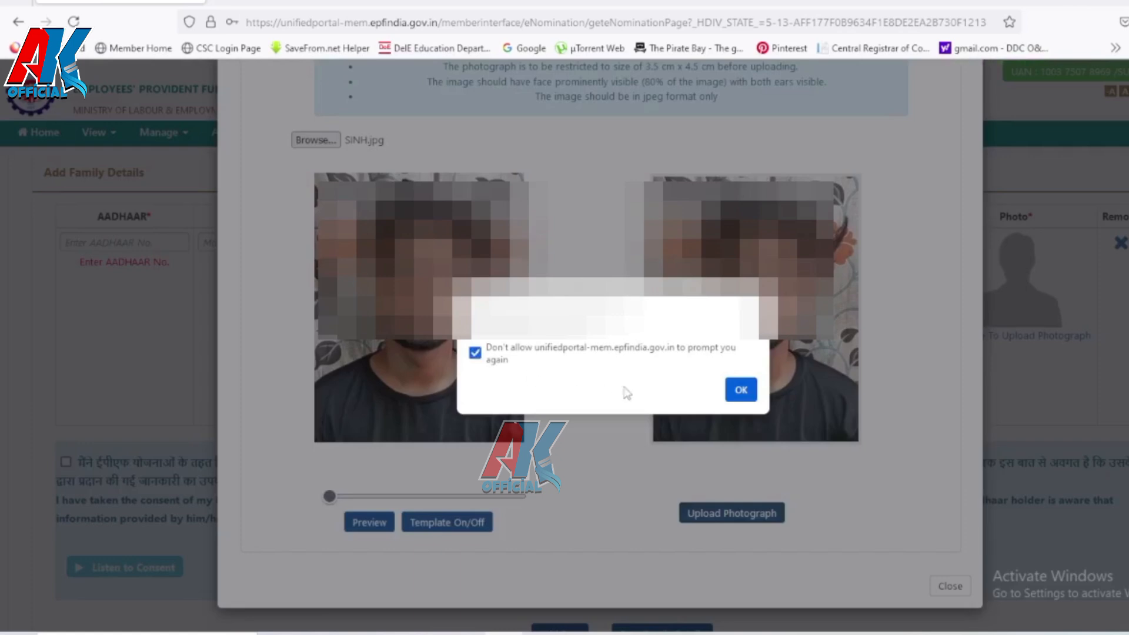
left_click(736, 391)
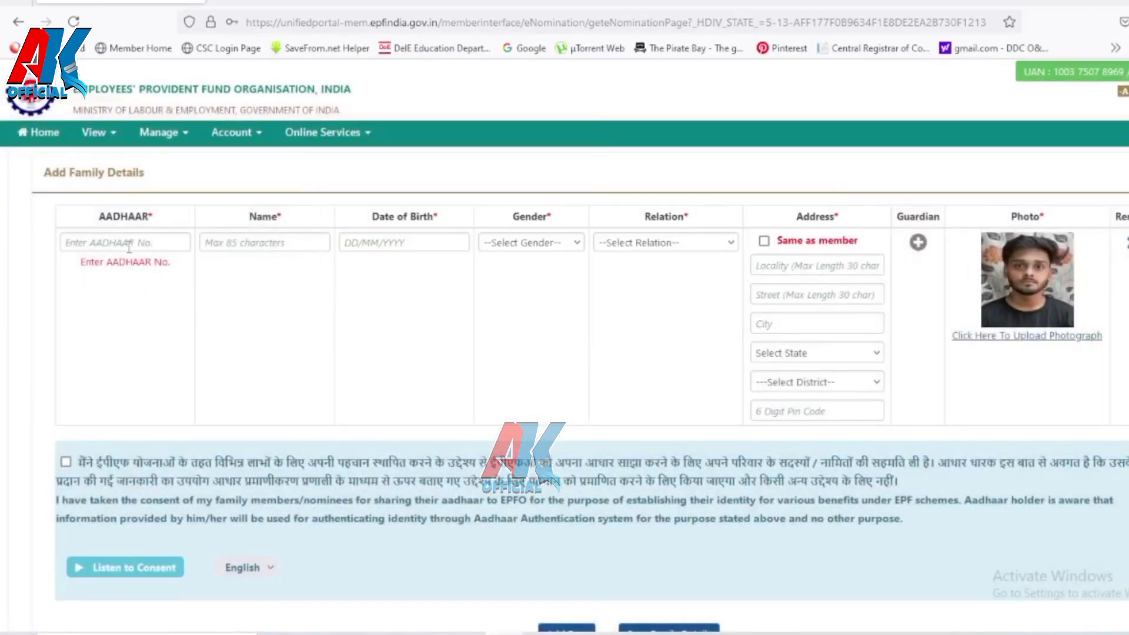
left_click(129, 243)
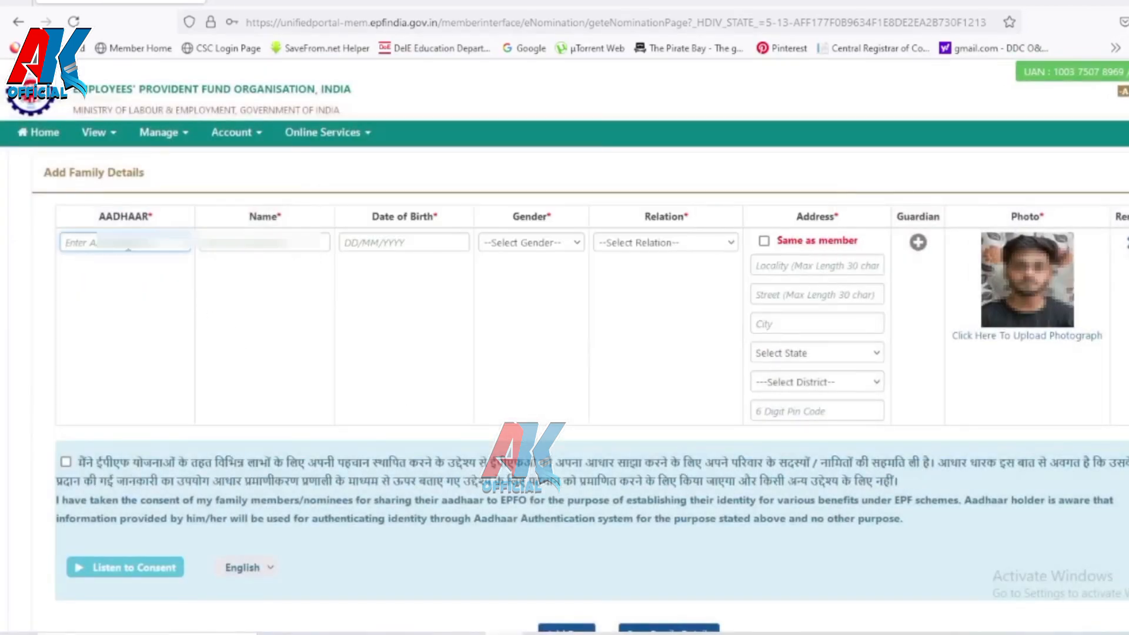
Step: Enter the son's Aadhaar number and fill in his suggested name
key("Tab")
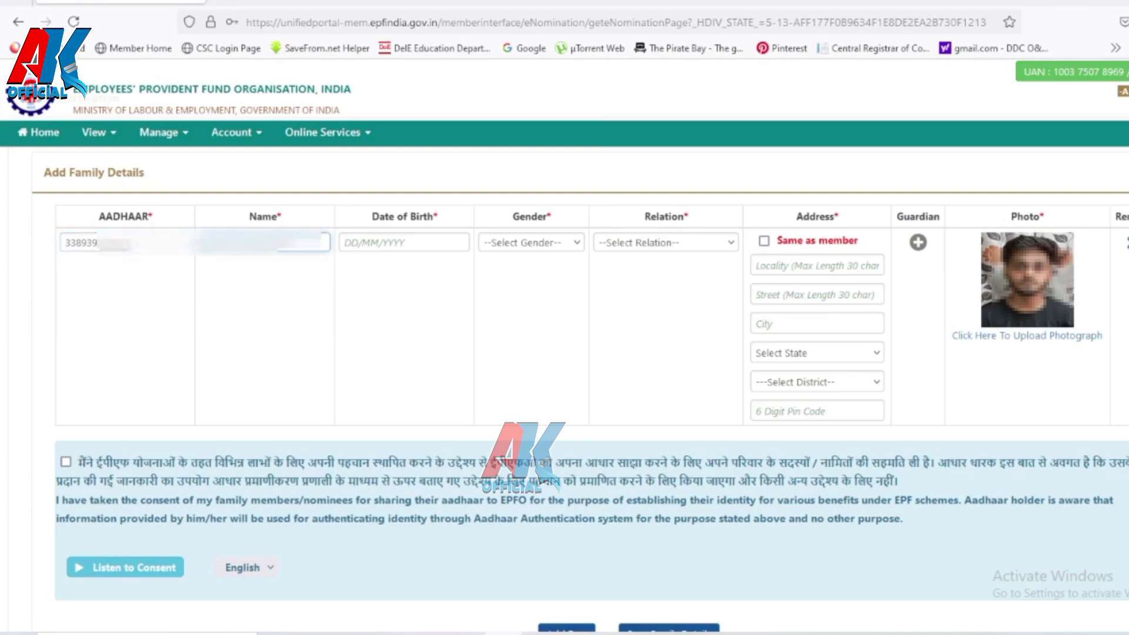
type("G")
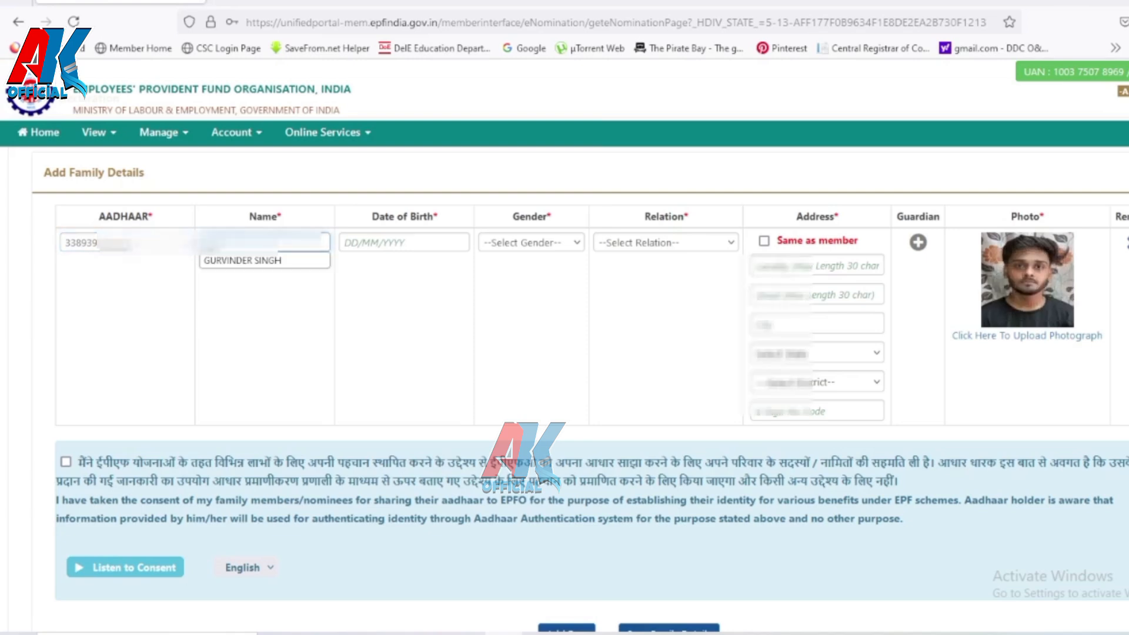
left_click(304, 259)
Step: Set the son's date of birth to 22 July 2006
left_click(395, 243)
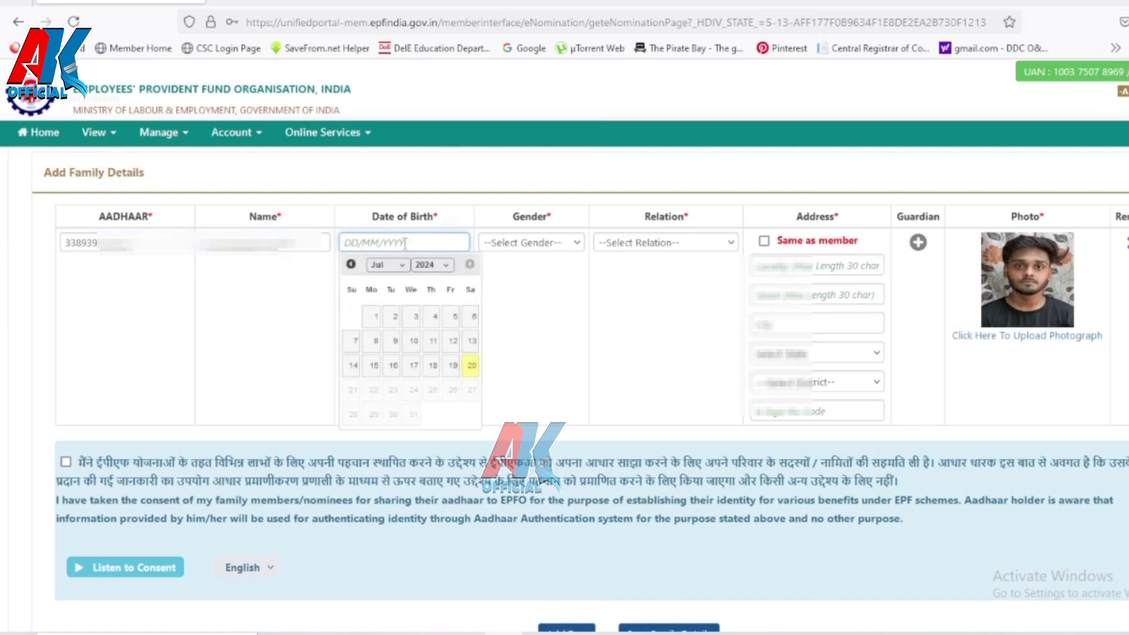
left_click(447, 268)
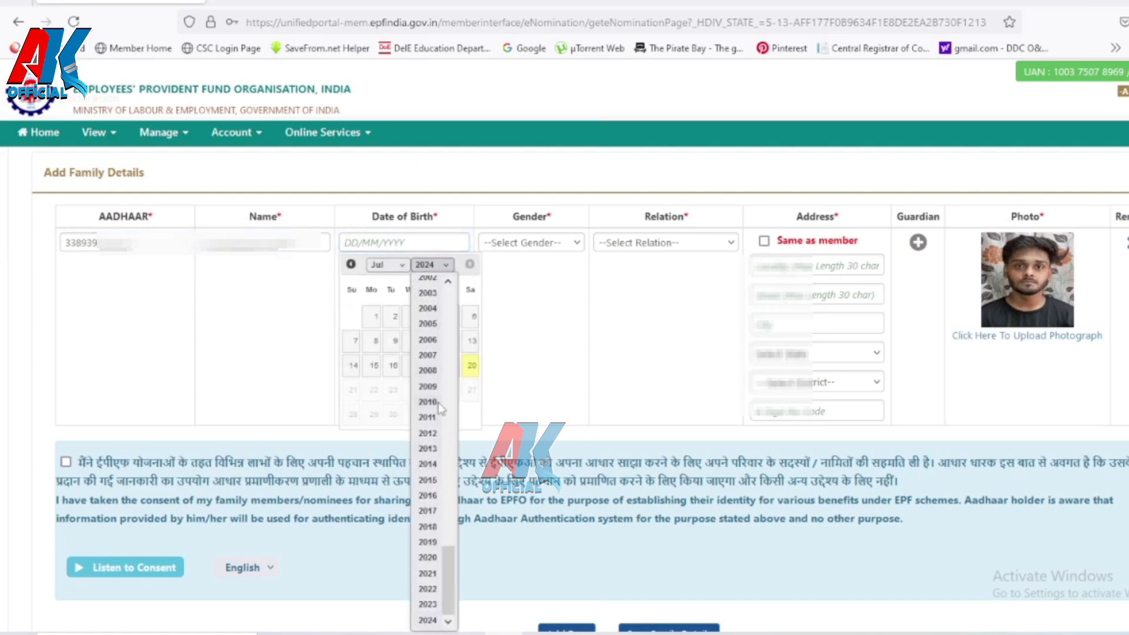
left_click(427, 340)
left_click(387, 265)
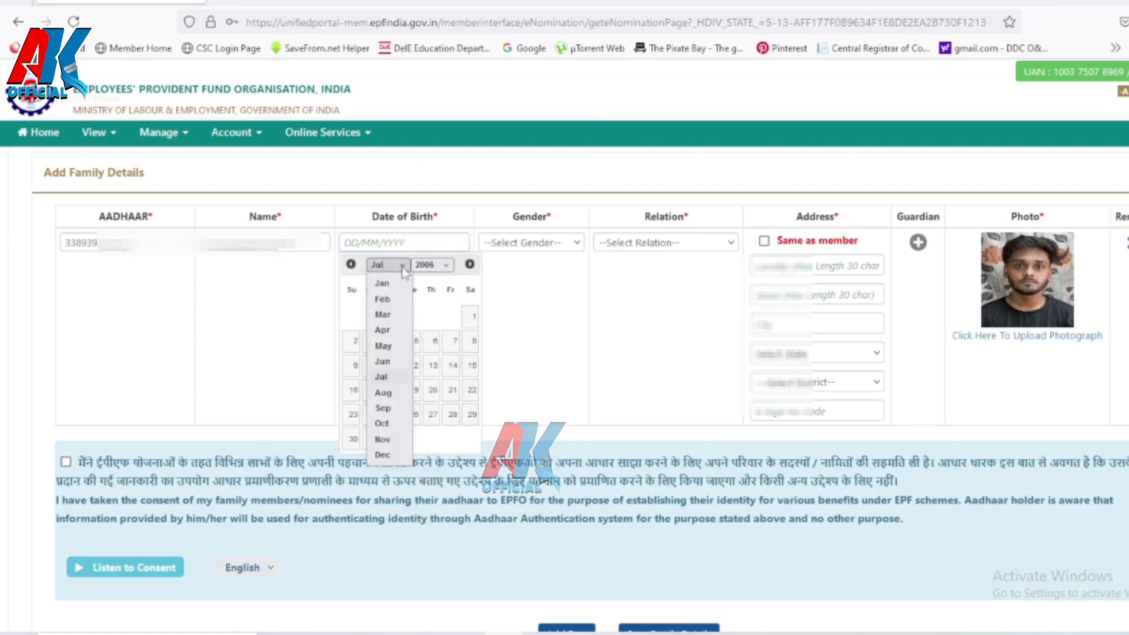
left_click(386, 377)
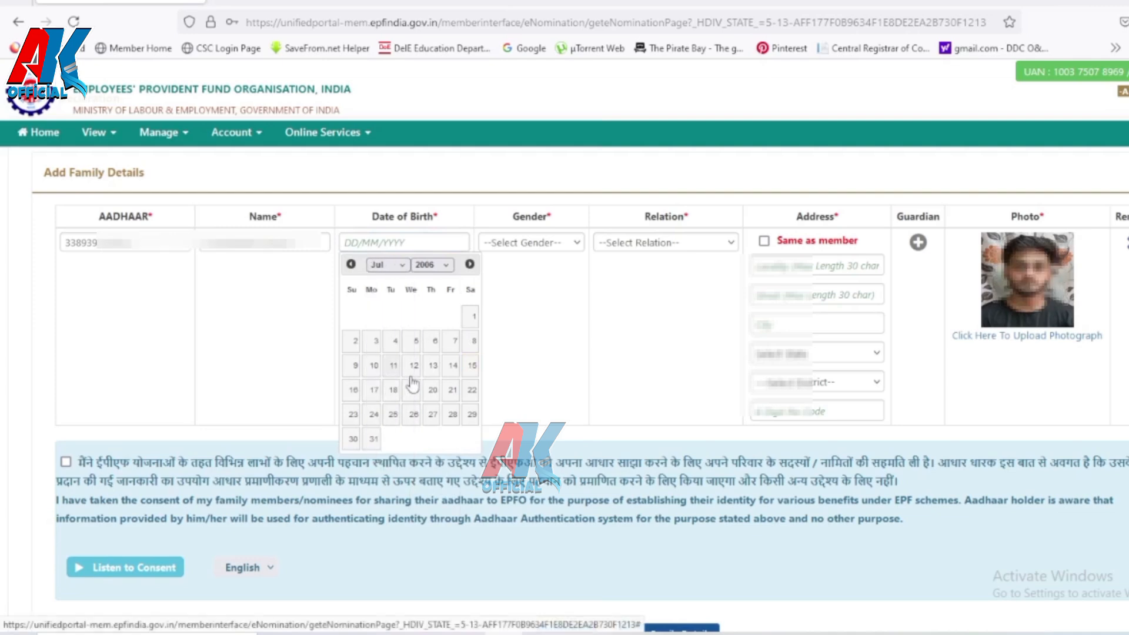
left_click(472, 390)
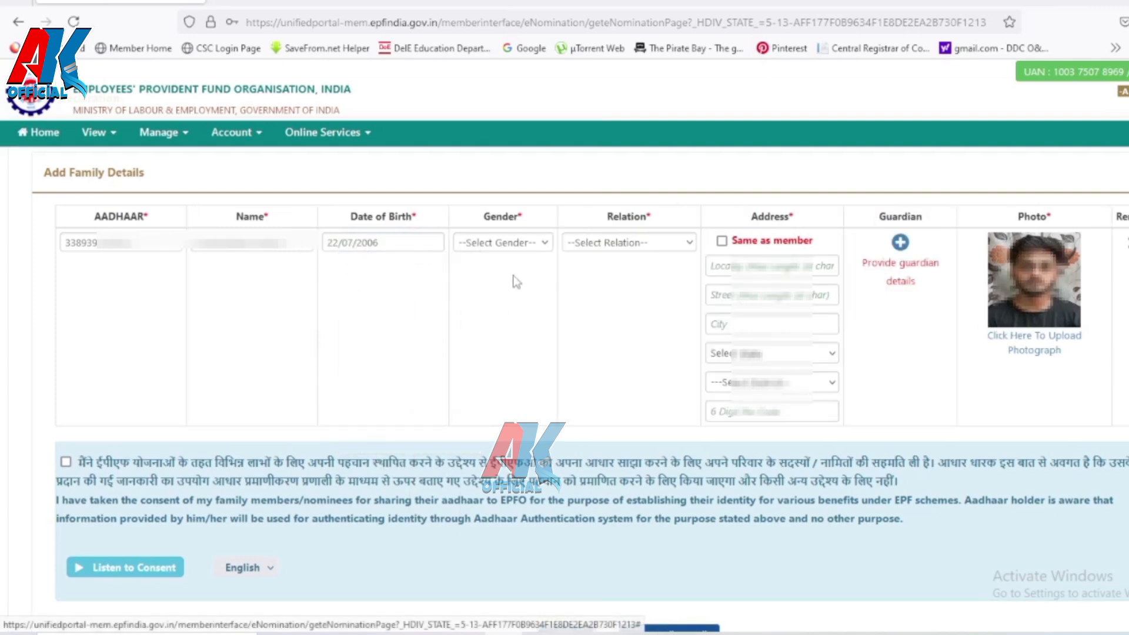
Step: Set gender Male, relation Son and address same as the member
left_click(511, 242)
left_click(477, 286)
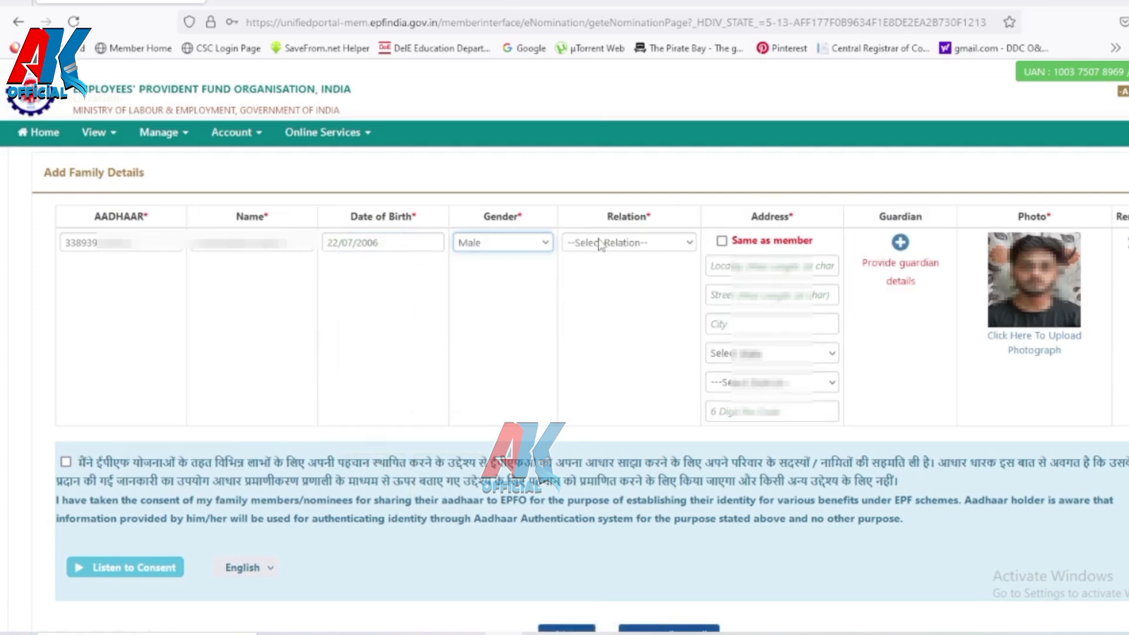
left_click(603, 243)
left_click(585, 307)
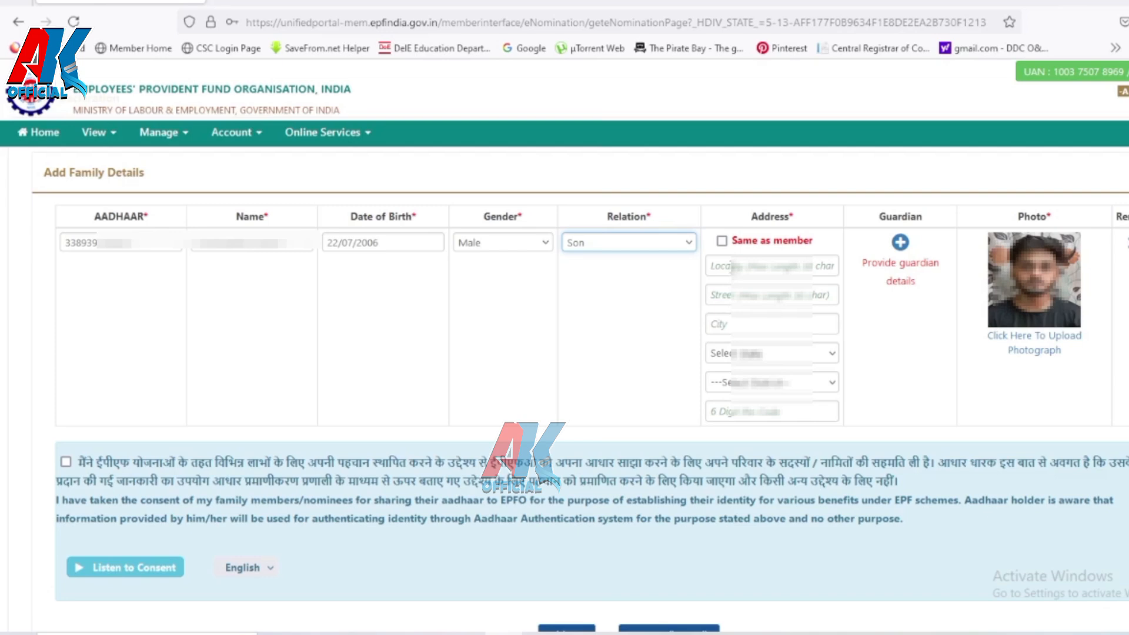
left_click(722, 241)
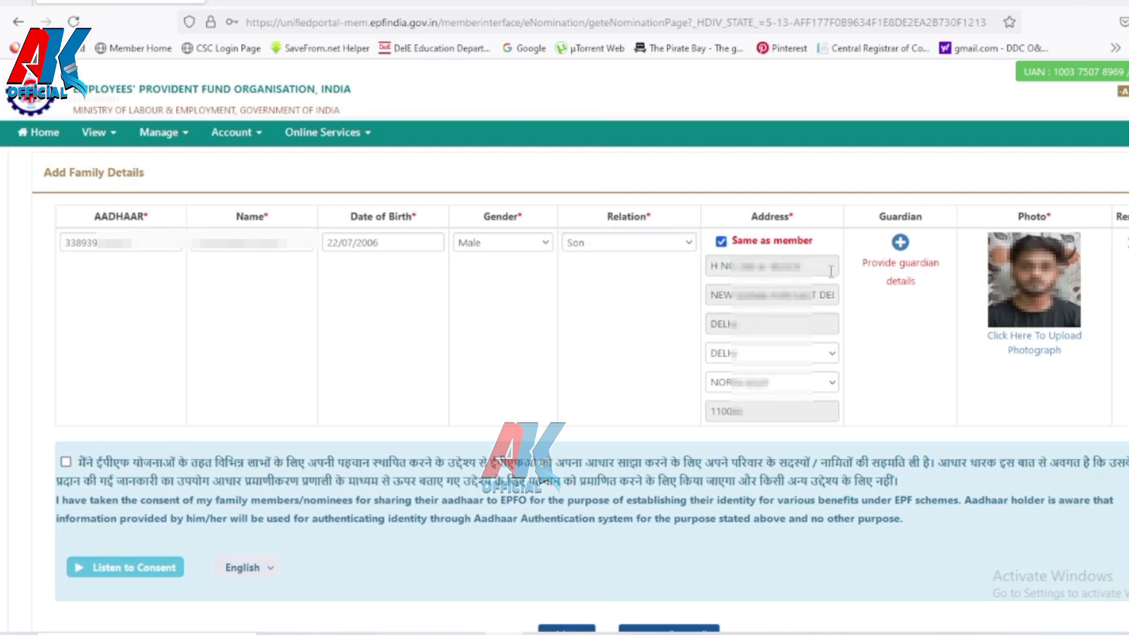
left_click(900, 243)
Step: Fill the guardian's name from the suggestions and move to the guardian's relation
left_click(653, 176)
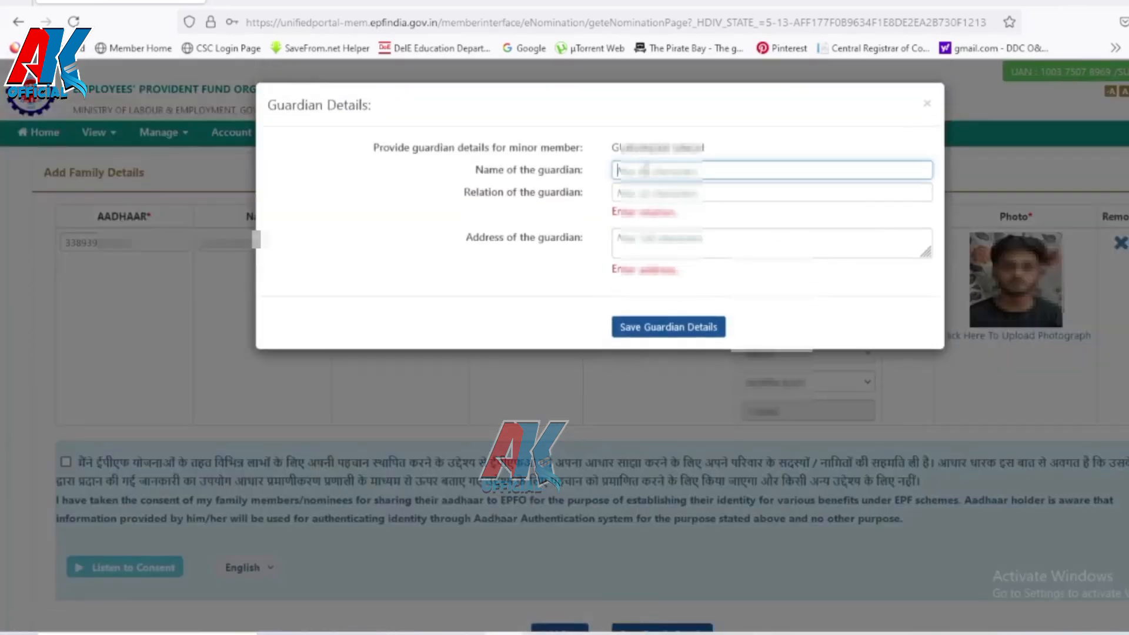
left_click(640, 174)
key("Down")
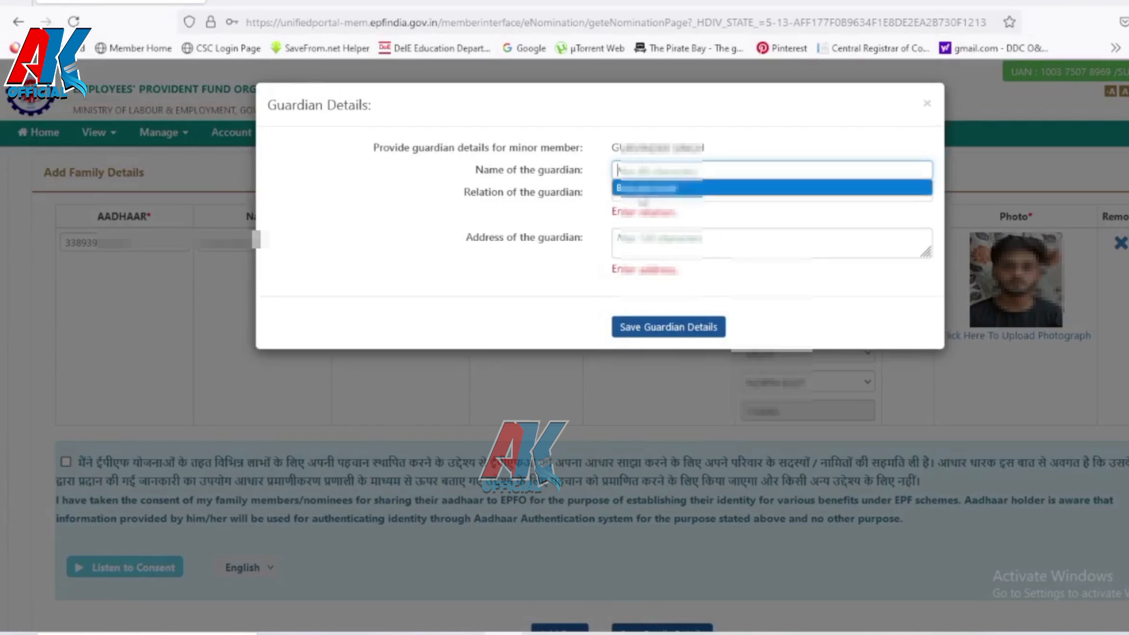
key("Return")
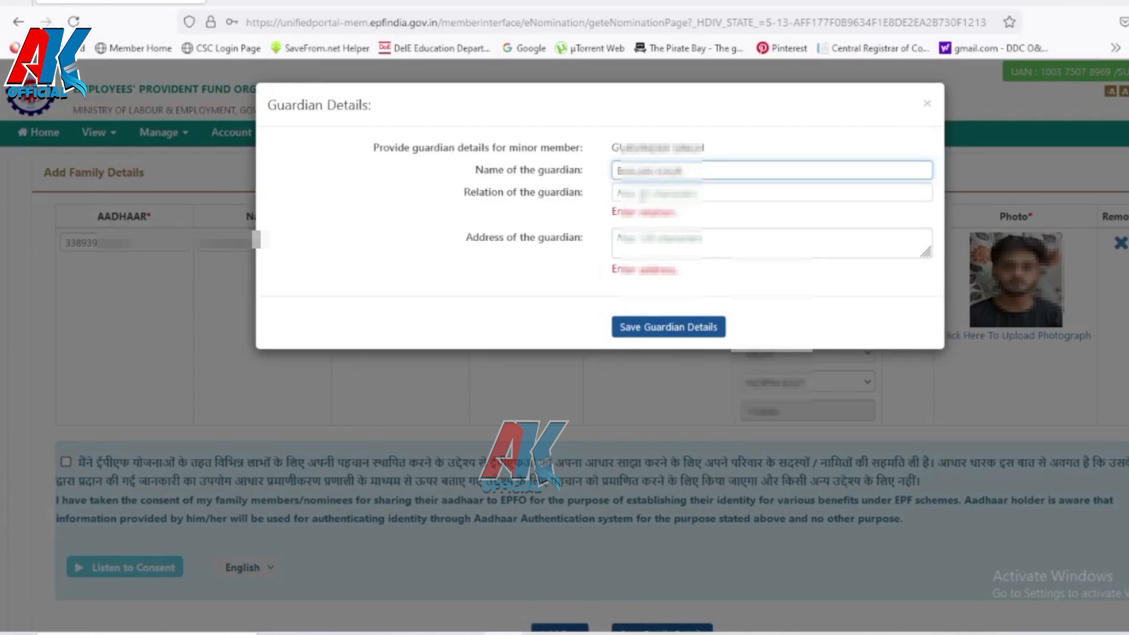
left_click(653, 196)
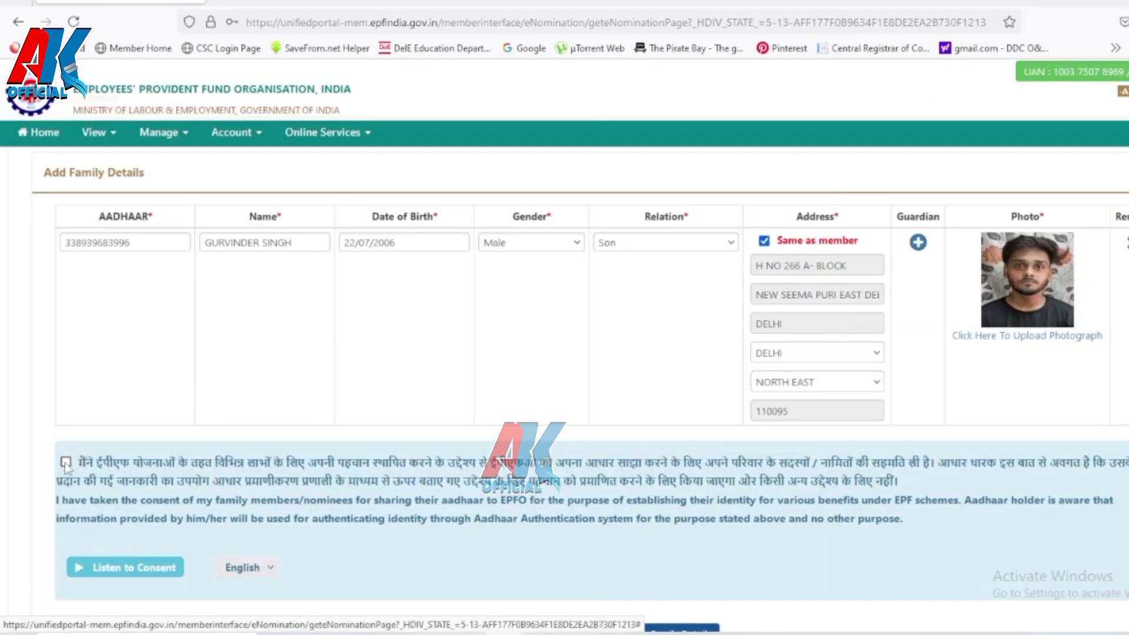
Step: Consent to sharing family members' Aadhaar and save the family details
left_click(66, 462)
scroll(66, 464, "down", 3)
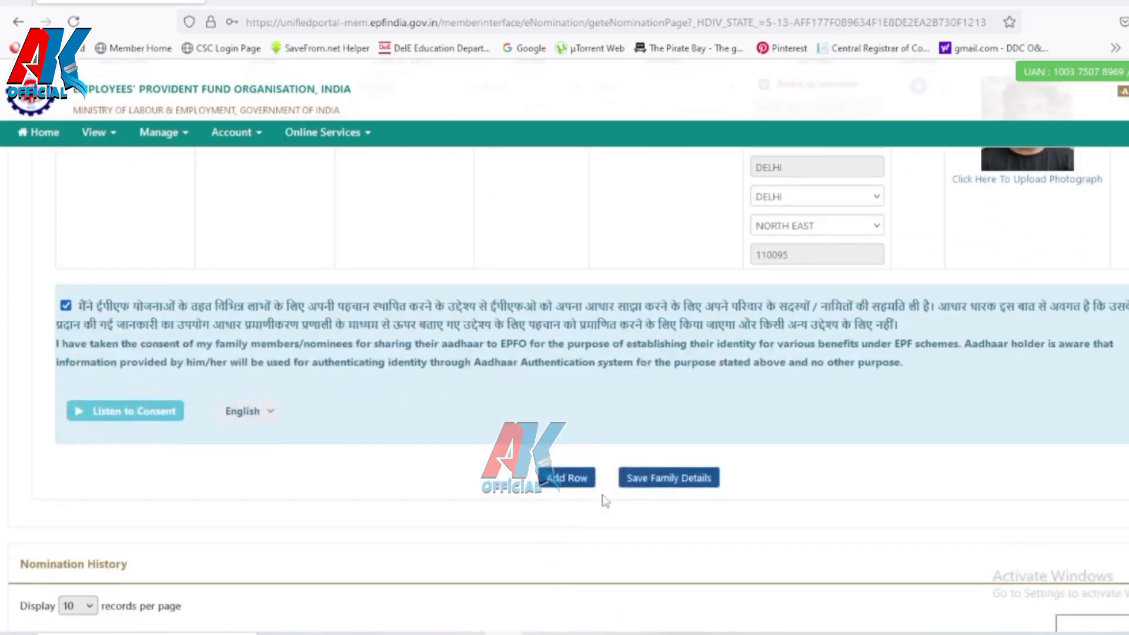
left_click(655, 480)
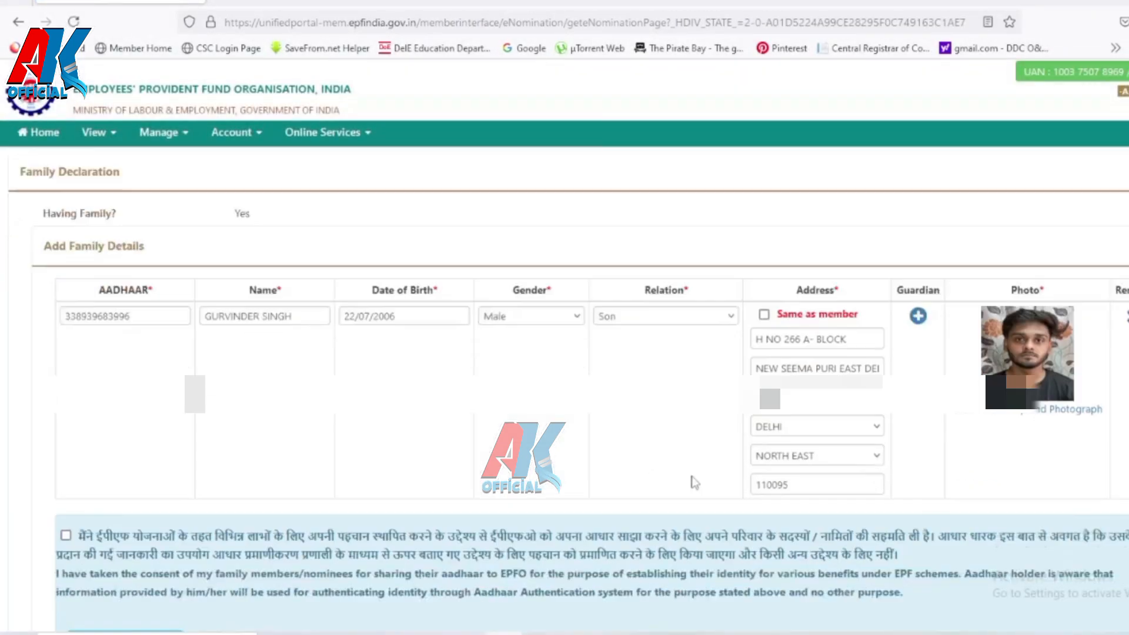
Step: Select the son as EPF nominee with a 1000 share, save the nomination, and launch e-Sign
scroll(690, 479, "down", 7)
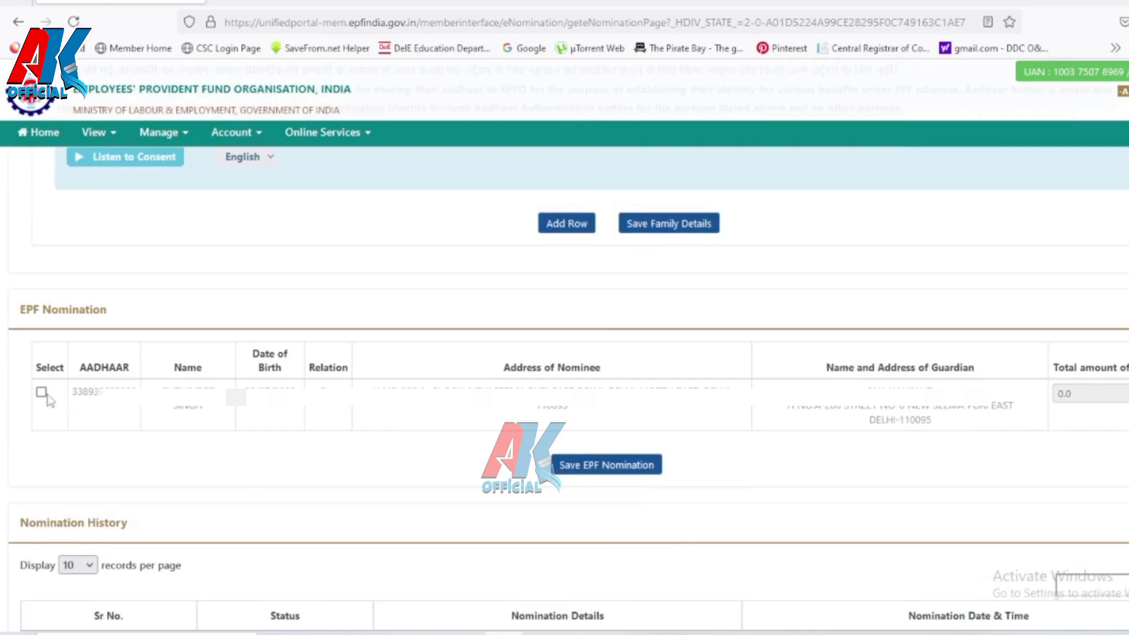
left_click(41, 392)
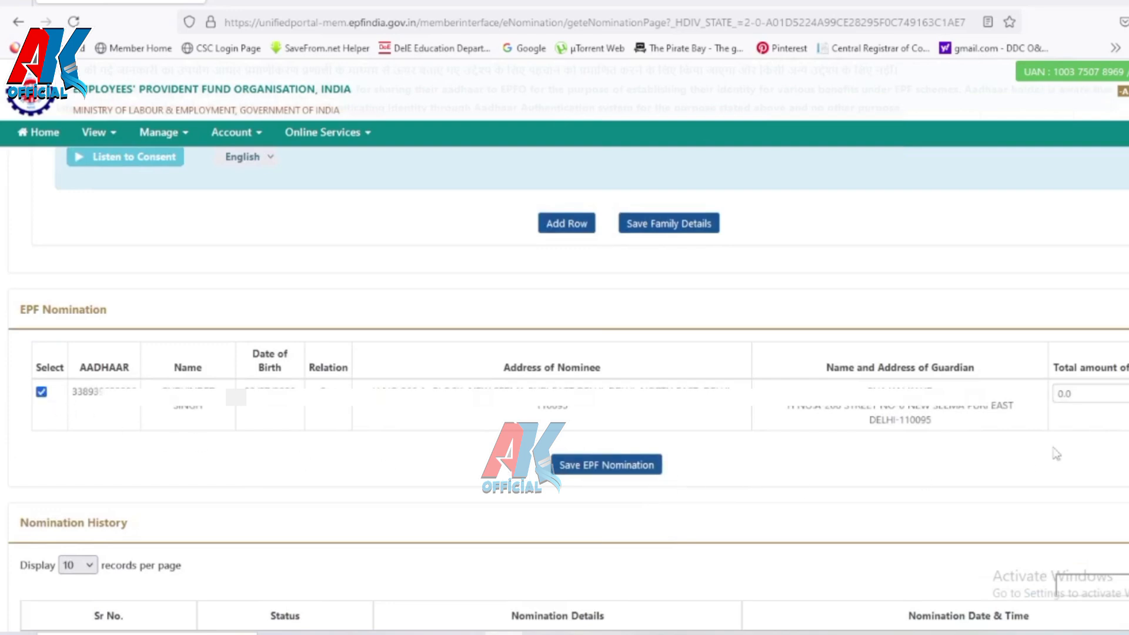
left_click(1095, 396)
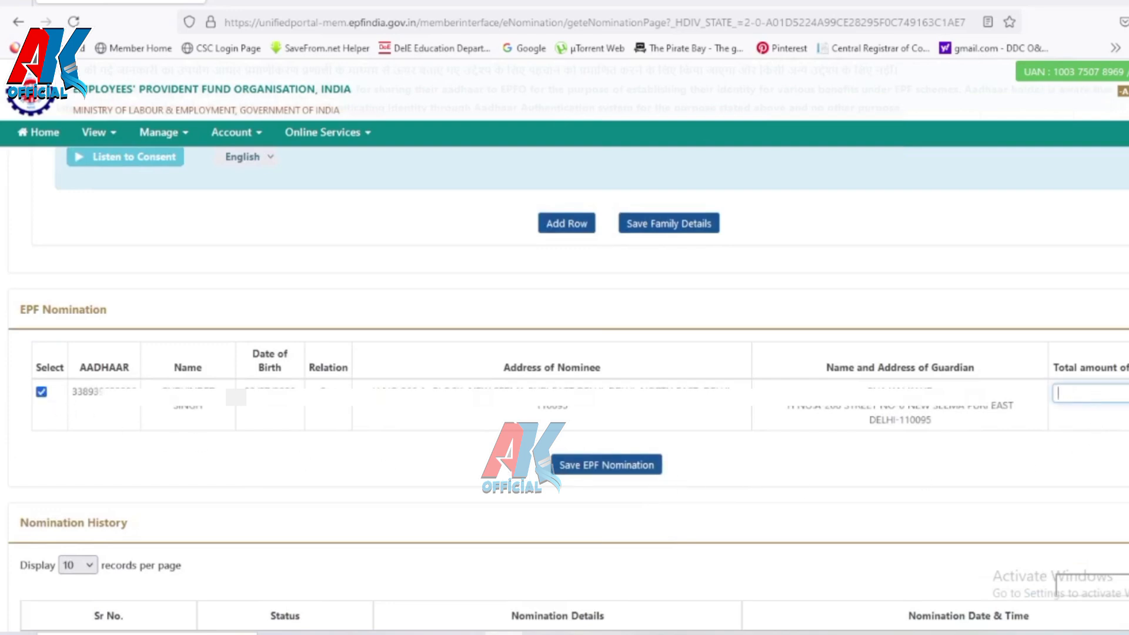
type("1000")
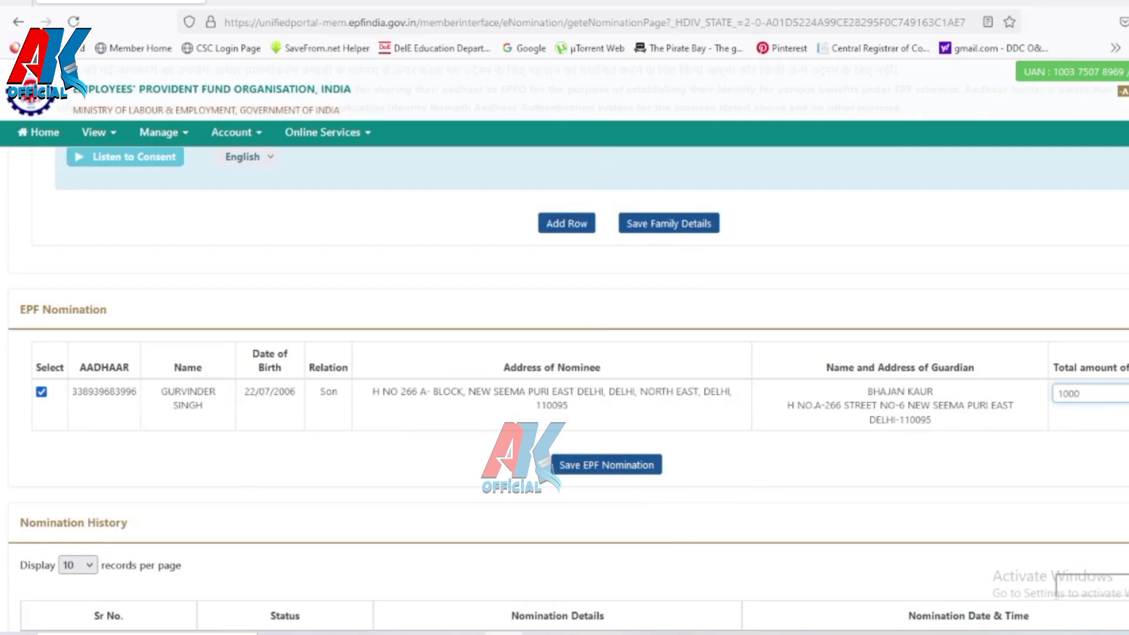
left_click(621, 470)
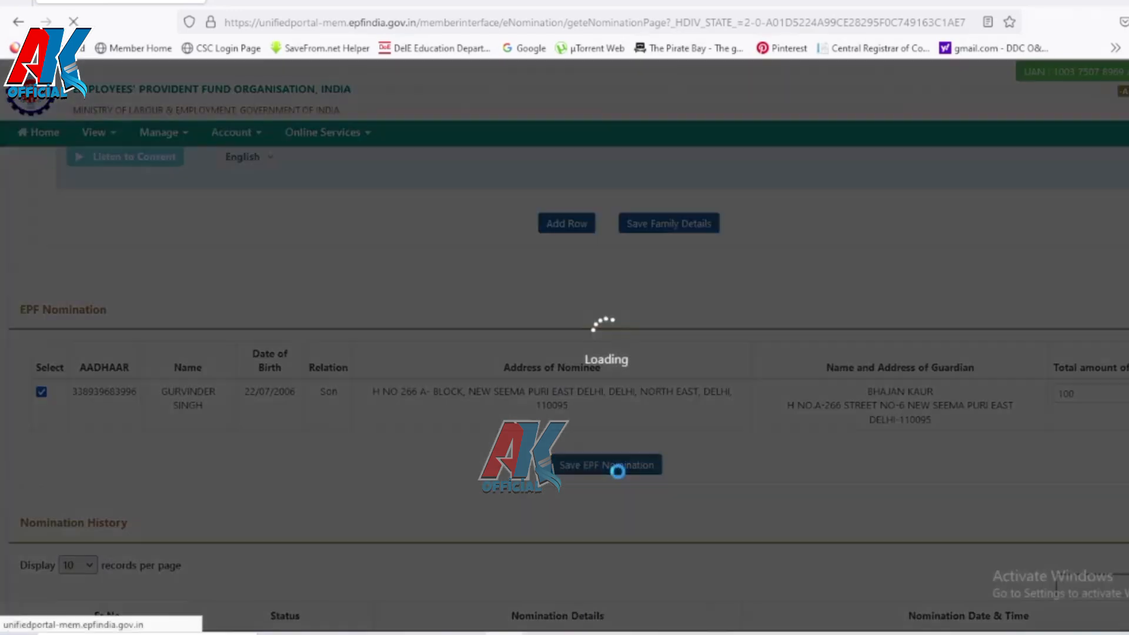
scroll(665, 506, "down", 2)
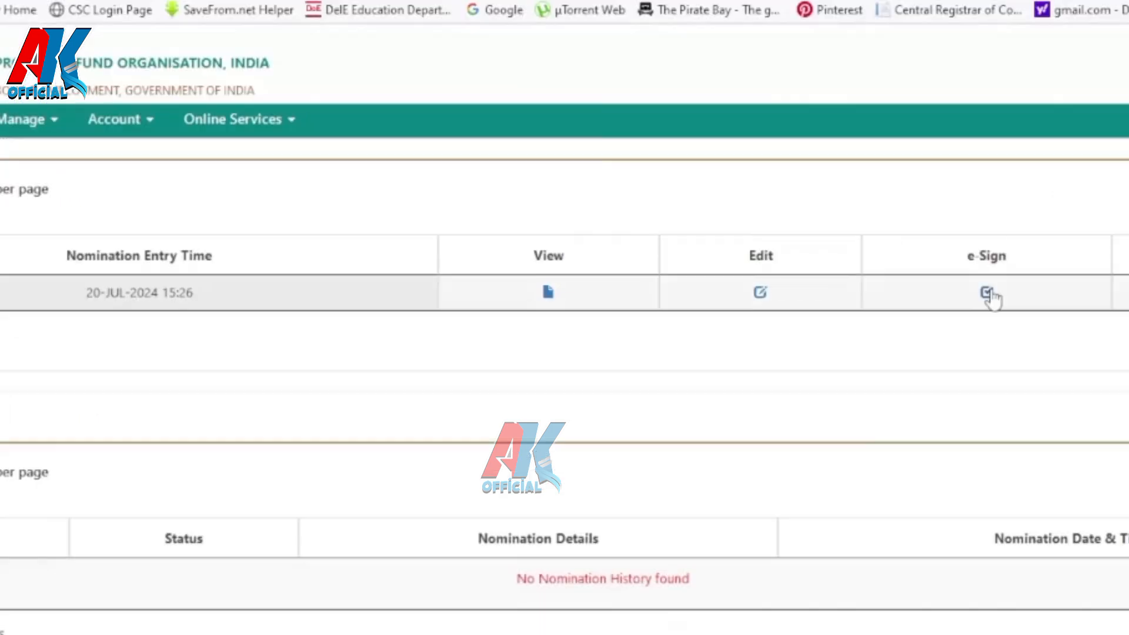
left_click(903, 265)
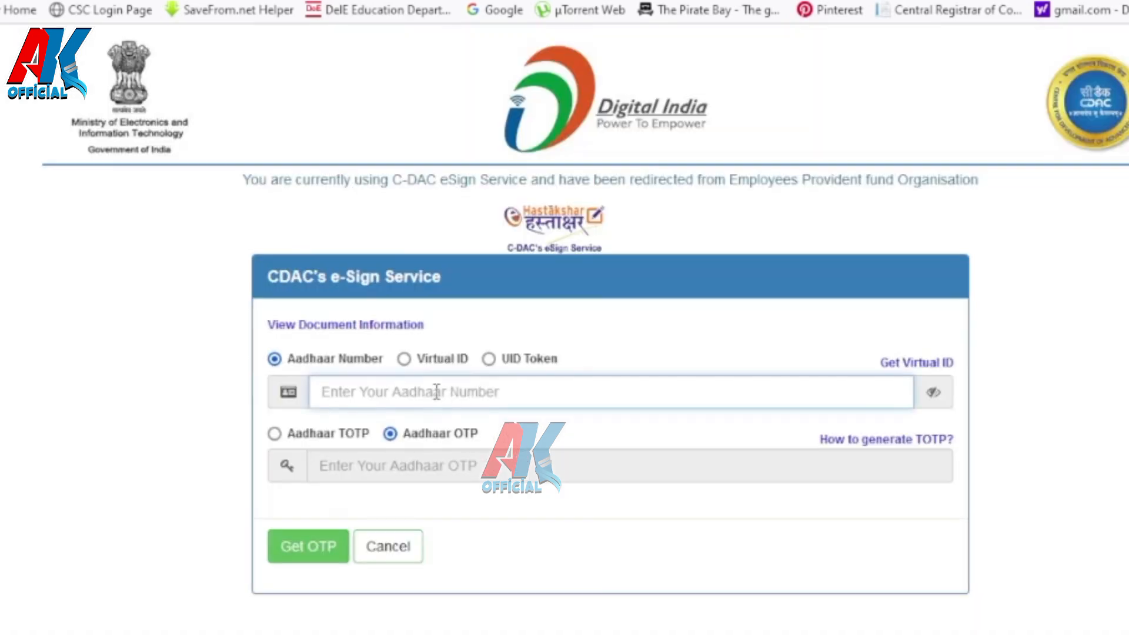
Step: Enter the Aadhaar number, keep Aadhaar OTP authentication, and request an OTP to the linked mobile
left_click(436, 392)
type("1")
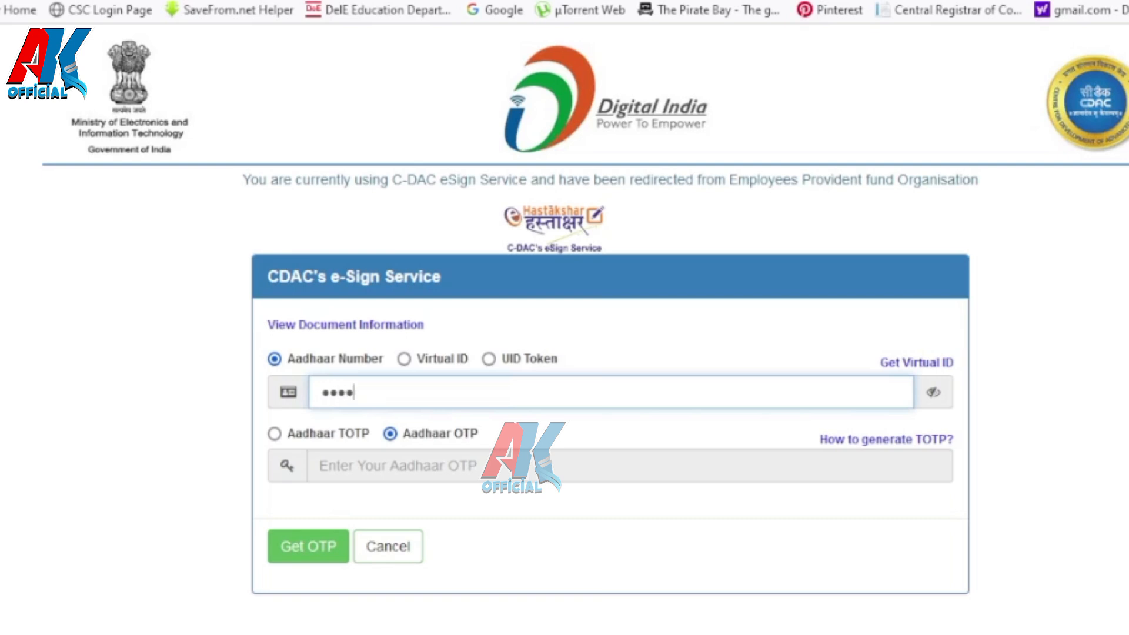
type("121")
left_click(275, 434)
left_click(388, 435)
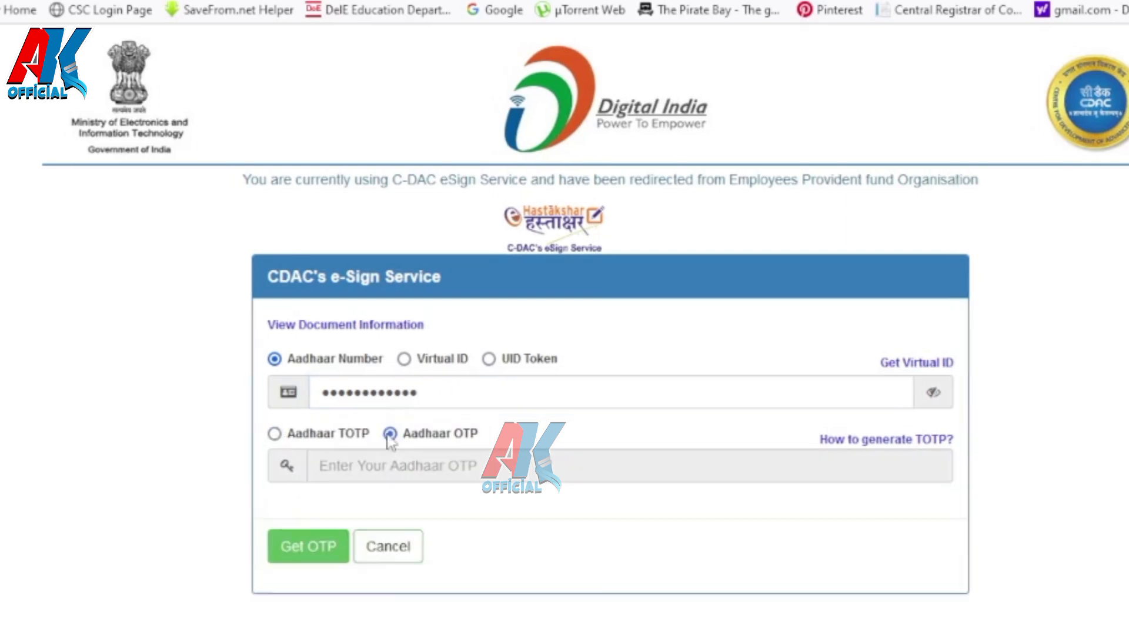
left_click(305, 546)
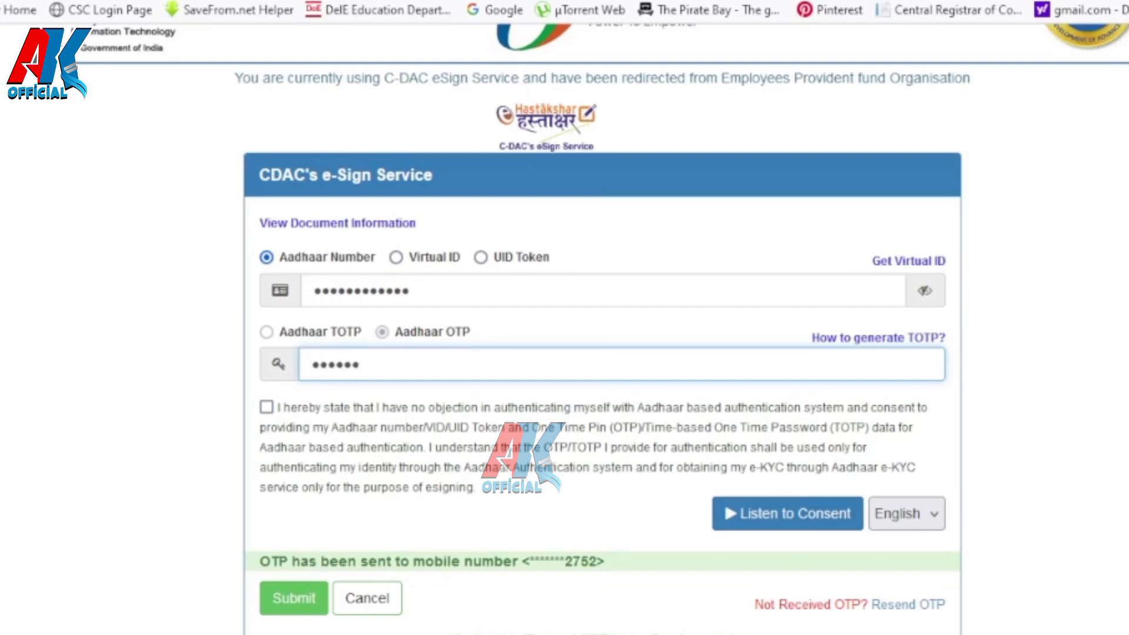
Step: Accept the authentication consent and submit the OTP, re-entering it after the Invalid OTP rejection
left_click(266, 407)
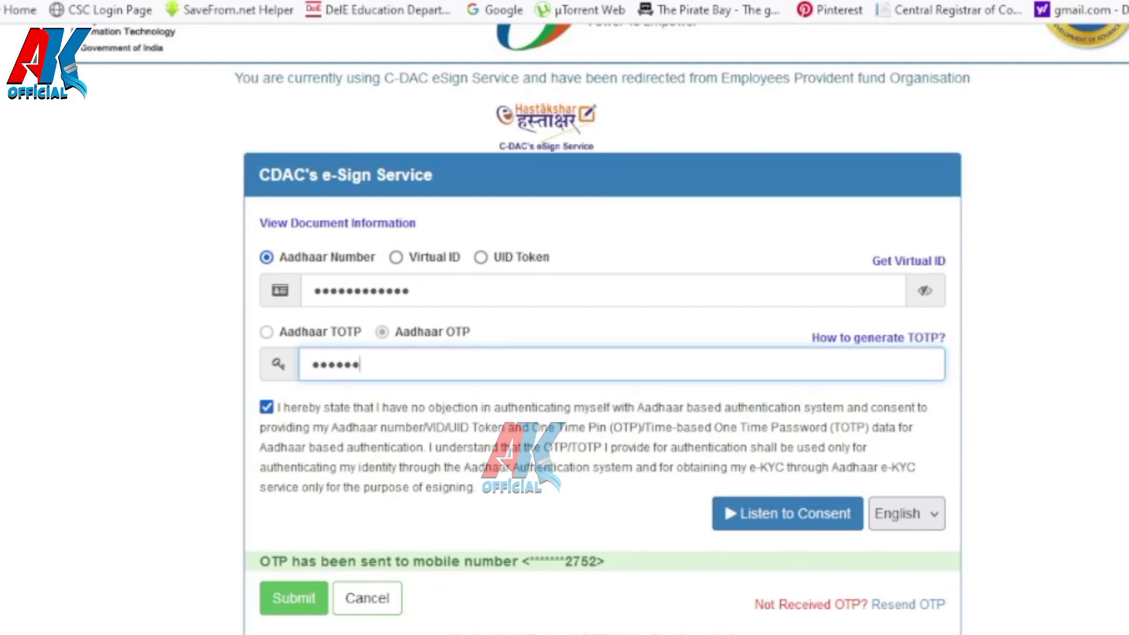
left_click(303, 603)
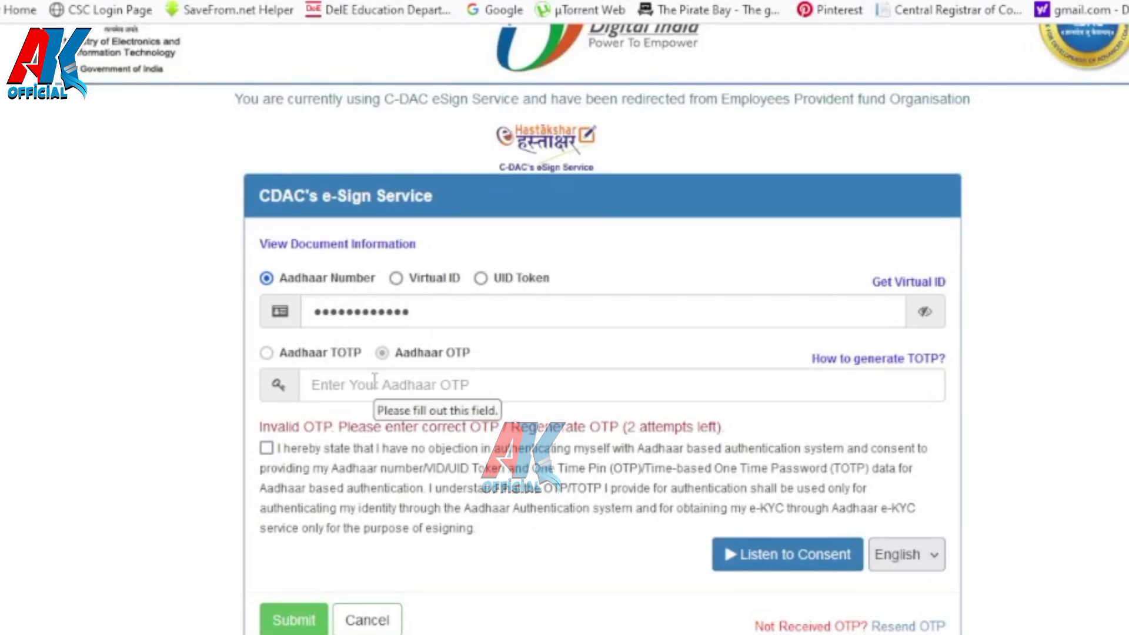
left_click(374, 381)
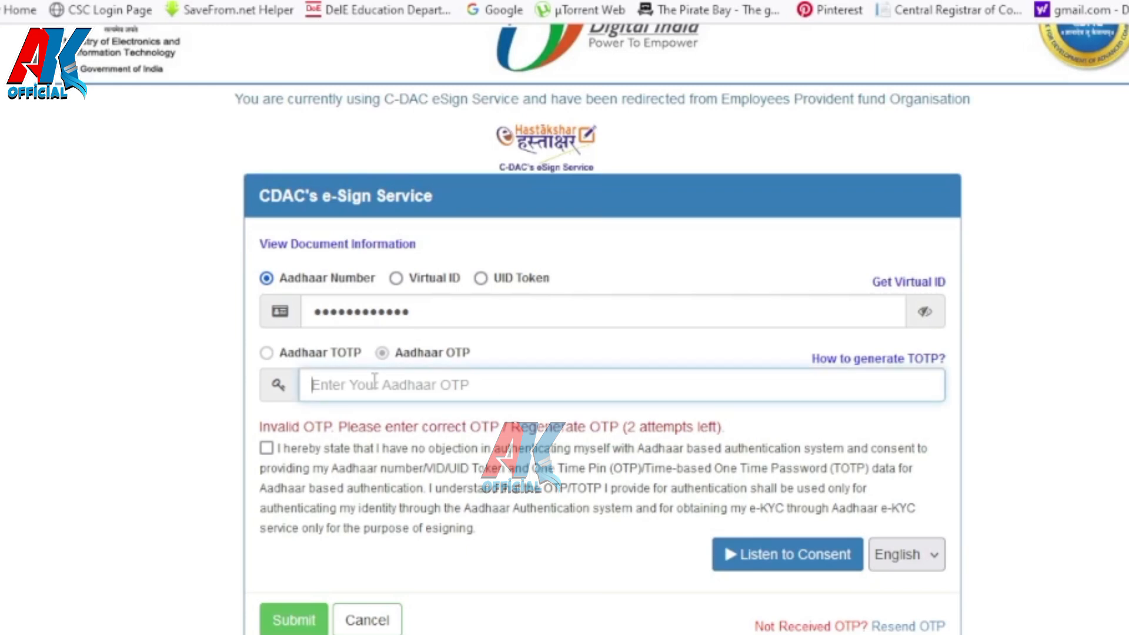
type("1••")
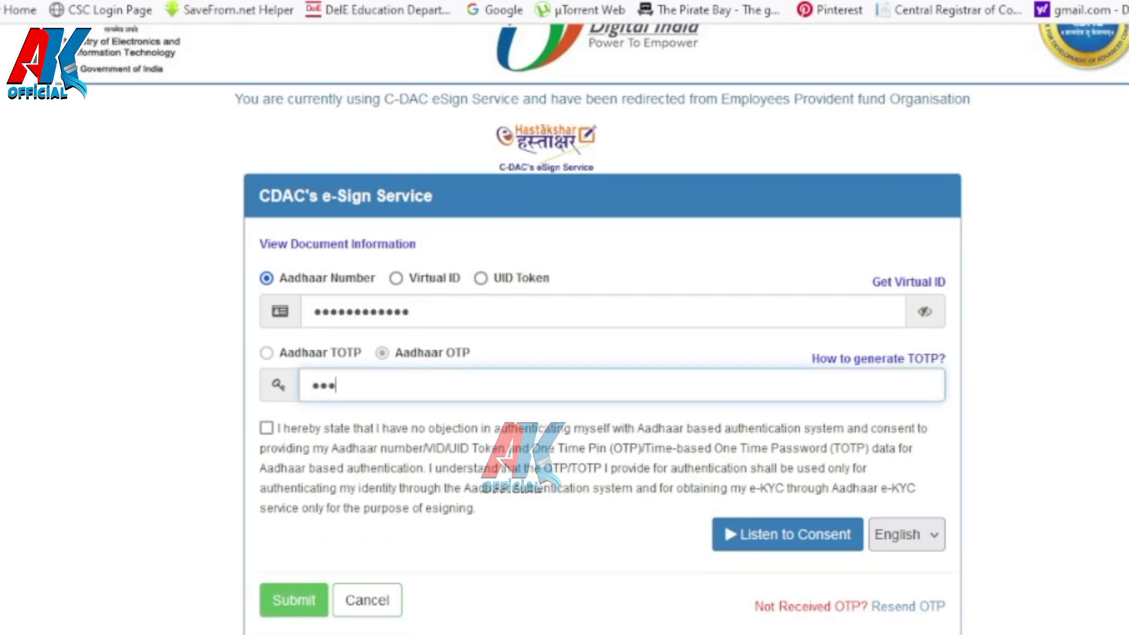
type("•••")
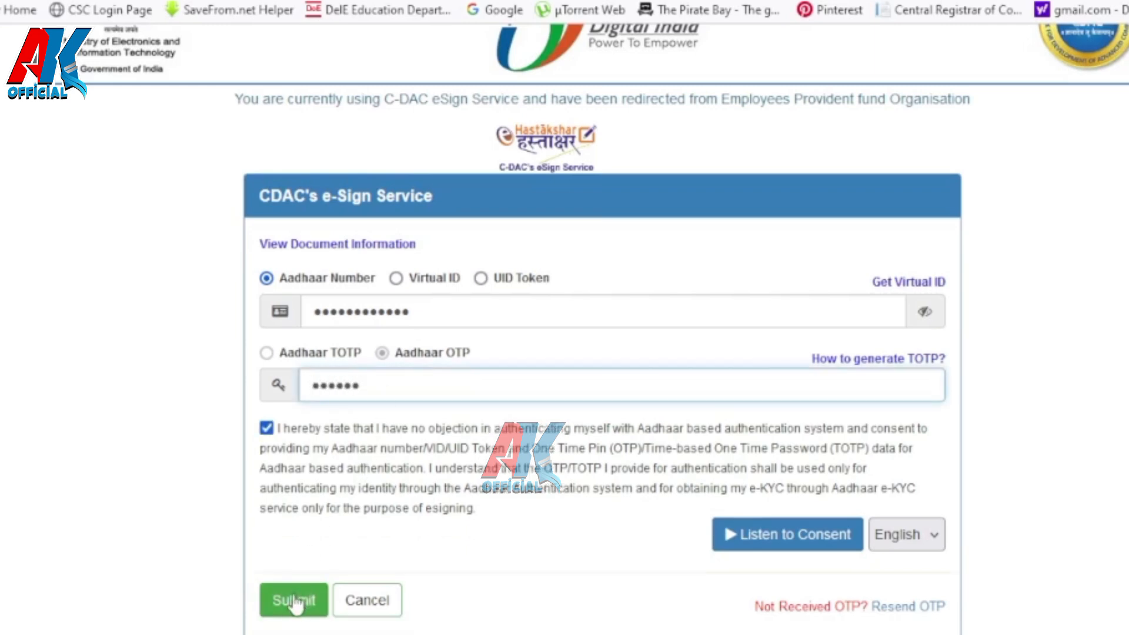
left_click(288, 600)
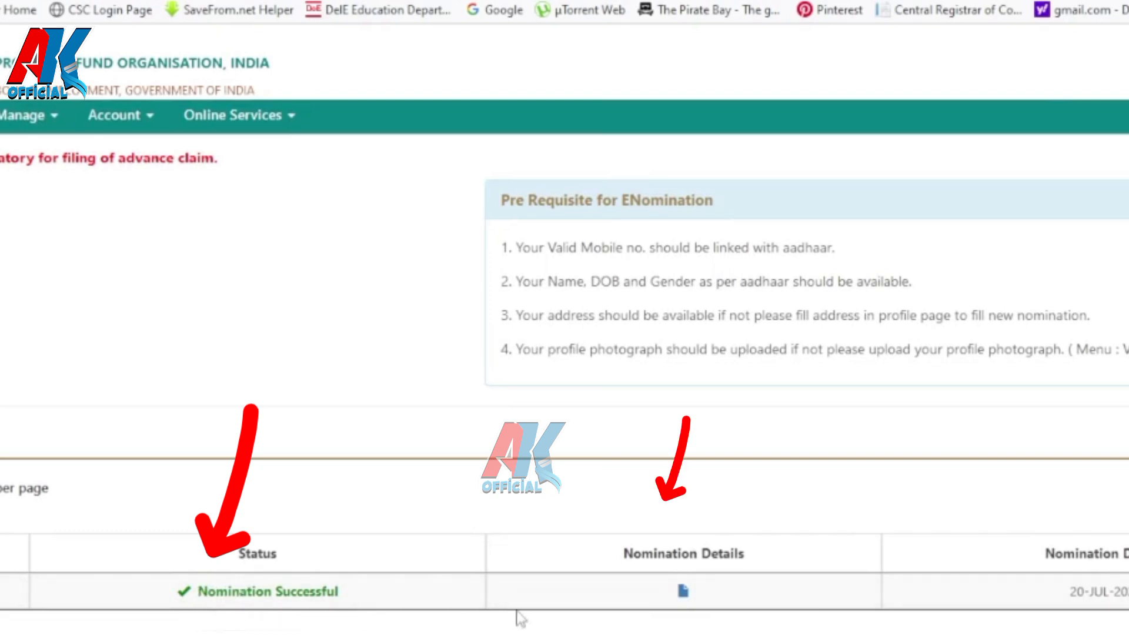
Step: Open the signed e-Nomination.pdf and scroll through both pages of the Form 2 declaration
left_click(683, 591)
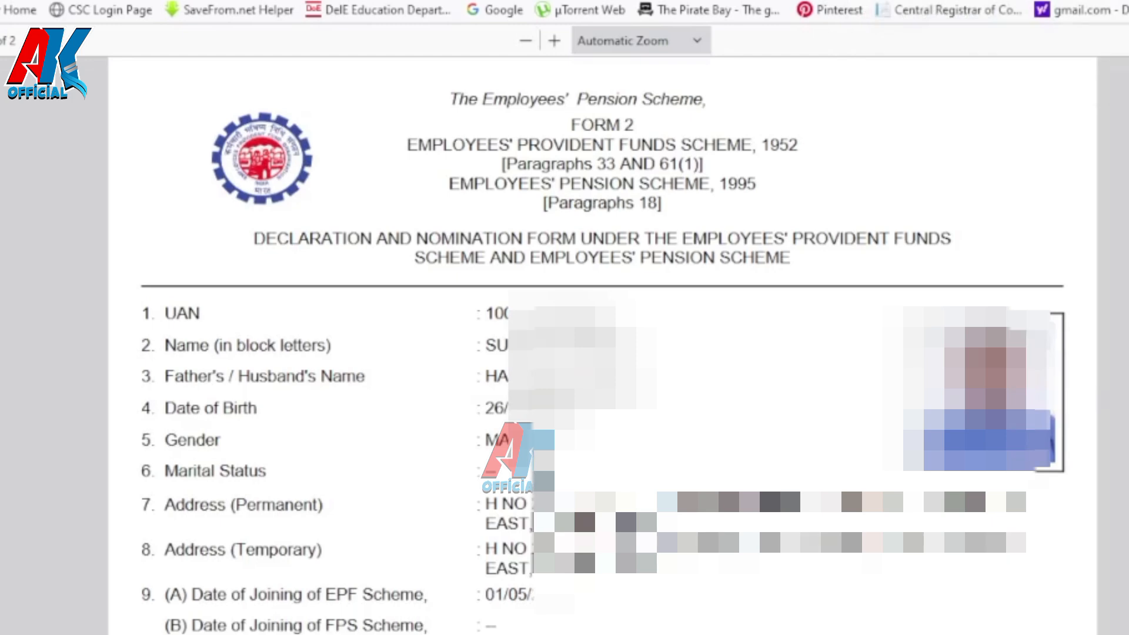
scroll(1098, 390, "down", 5)
scroll(602, 353, "down", 15)
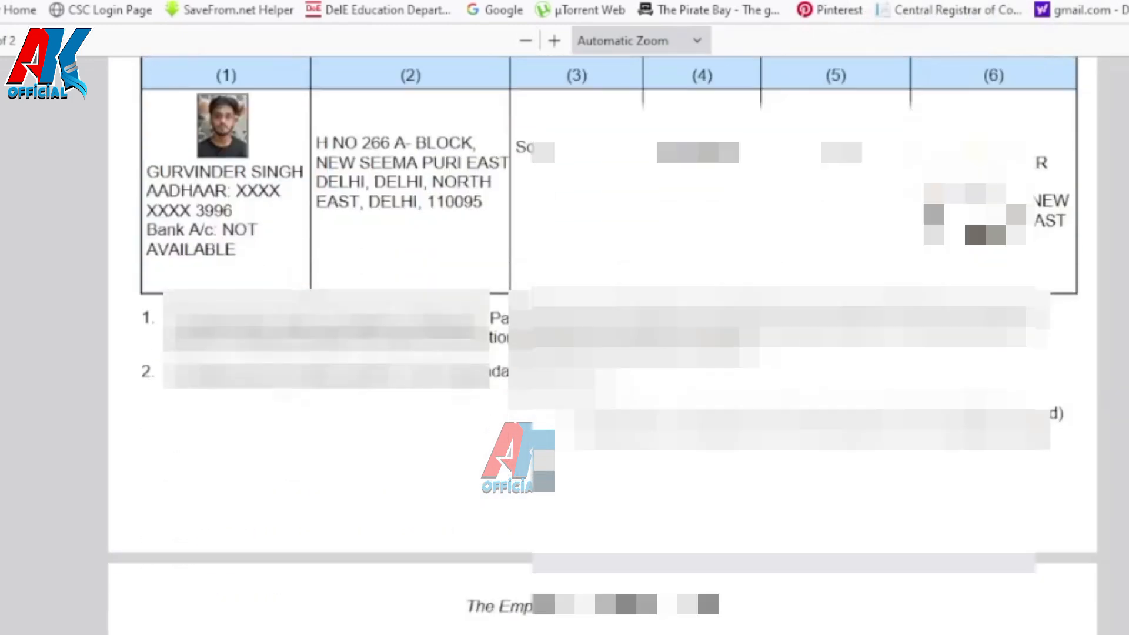
scroll(602, 353, "down", 12)
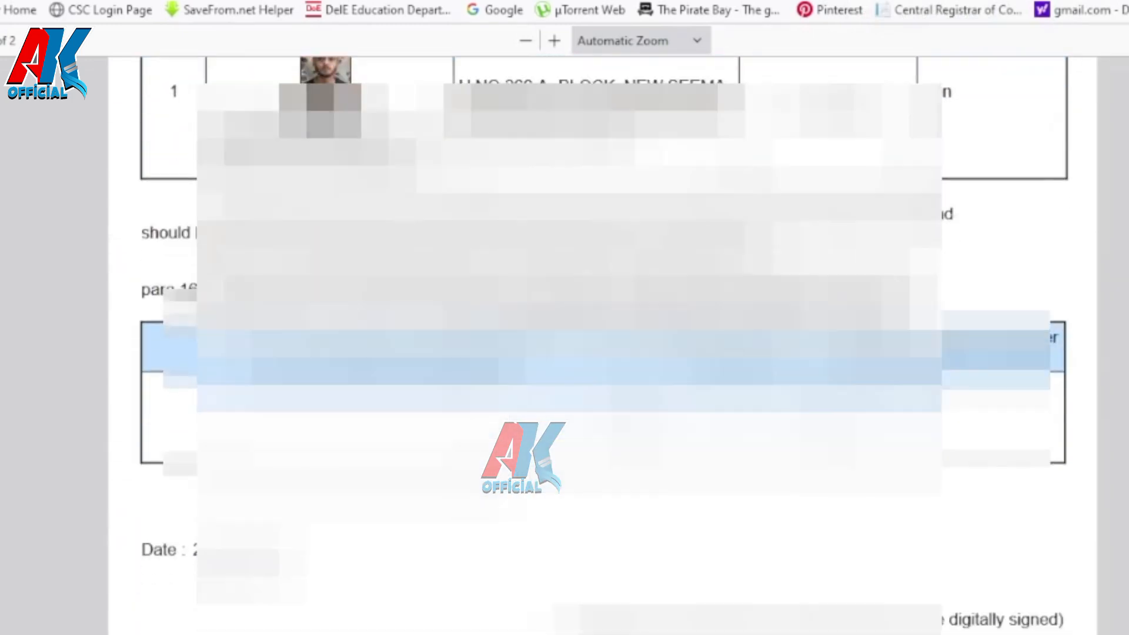